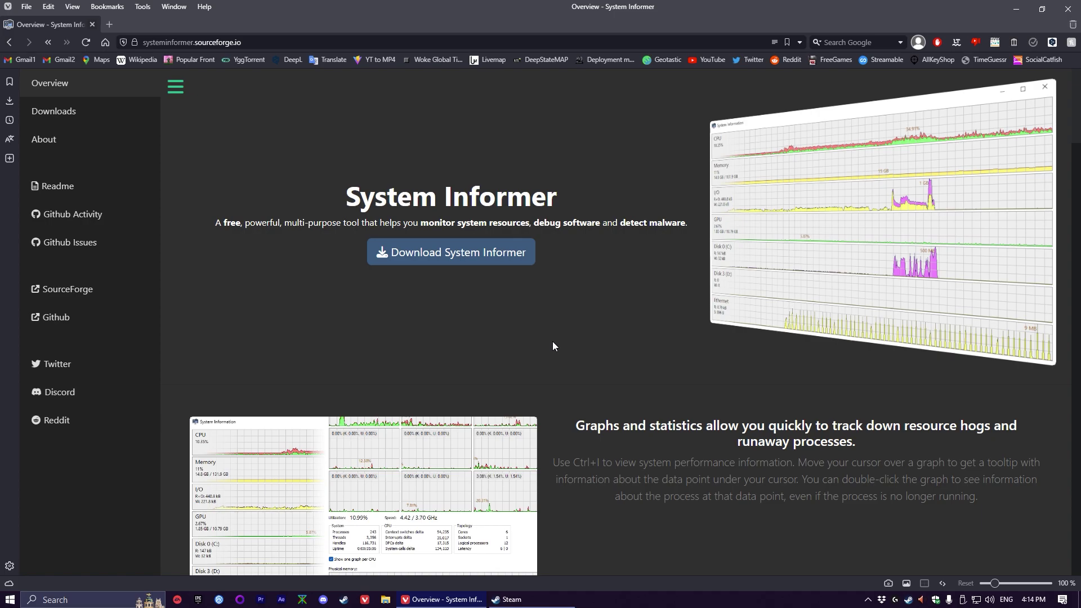
- Open Task Manager from the taskbar and display the detailed process list
right_click(660, 606)
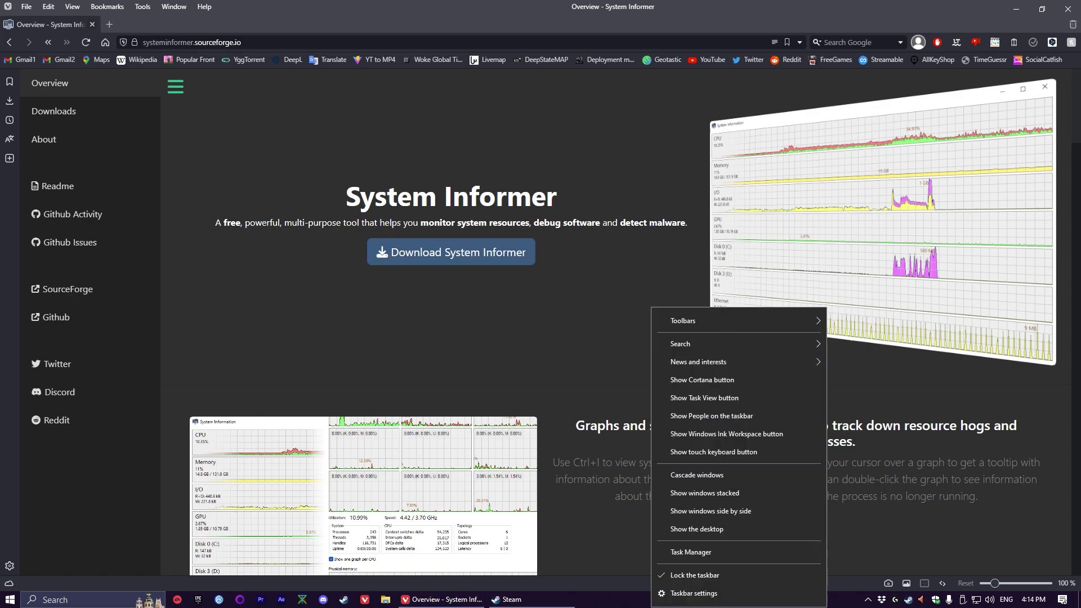
click(736, 551)
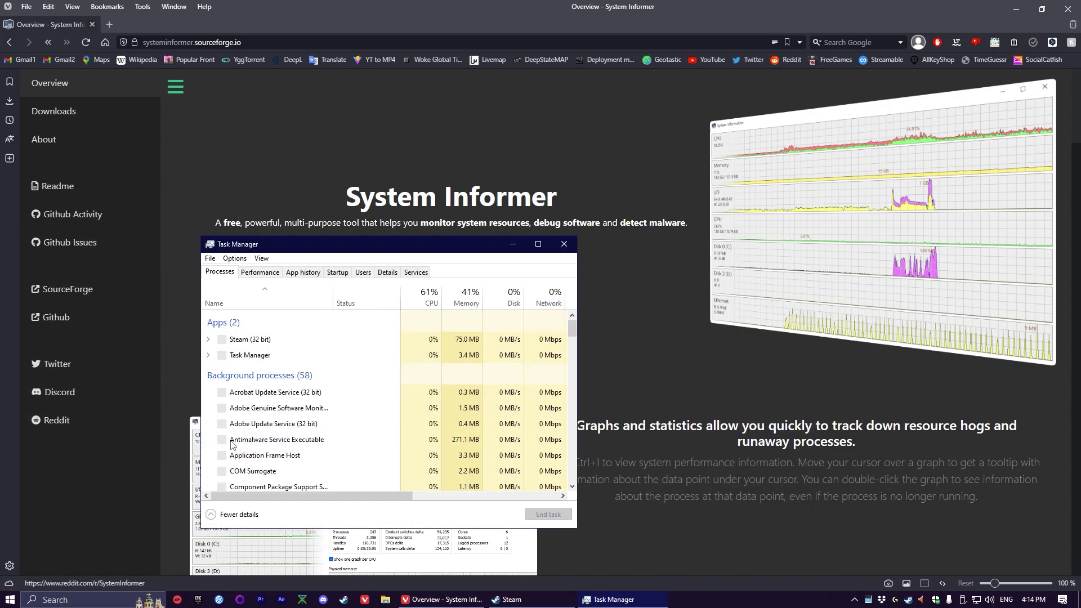
right_click(263, 339)
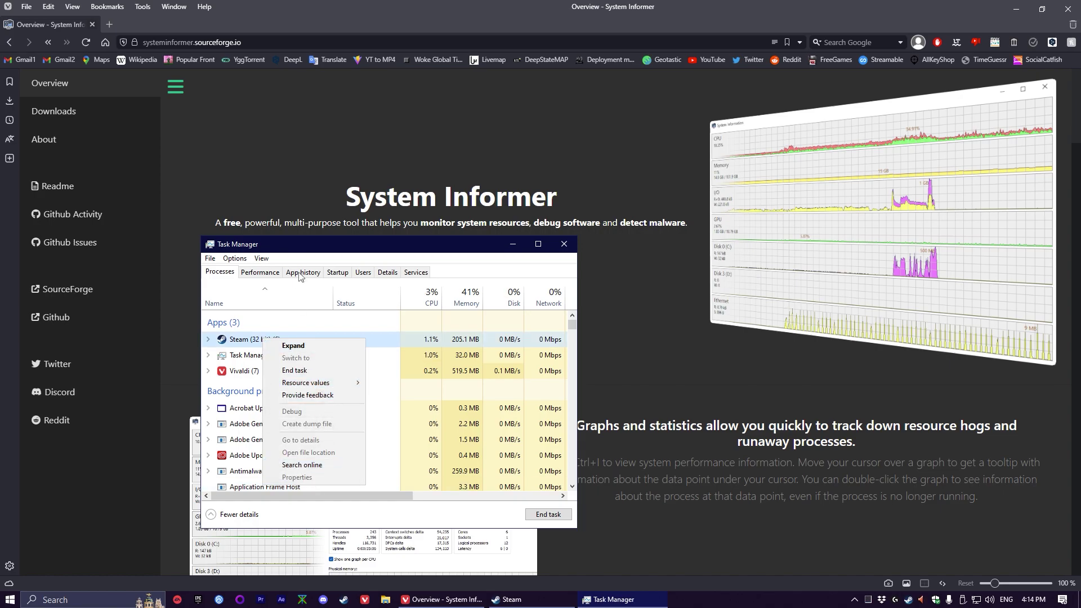
click(338, 272)
click(260, 272)
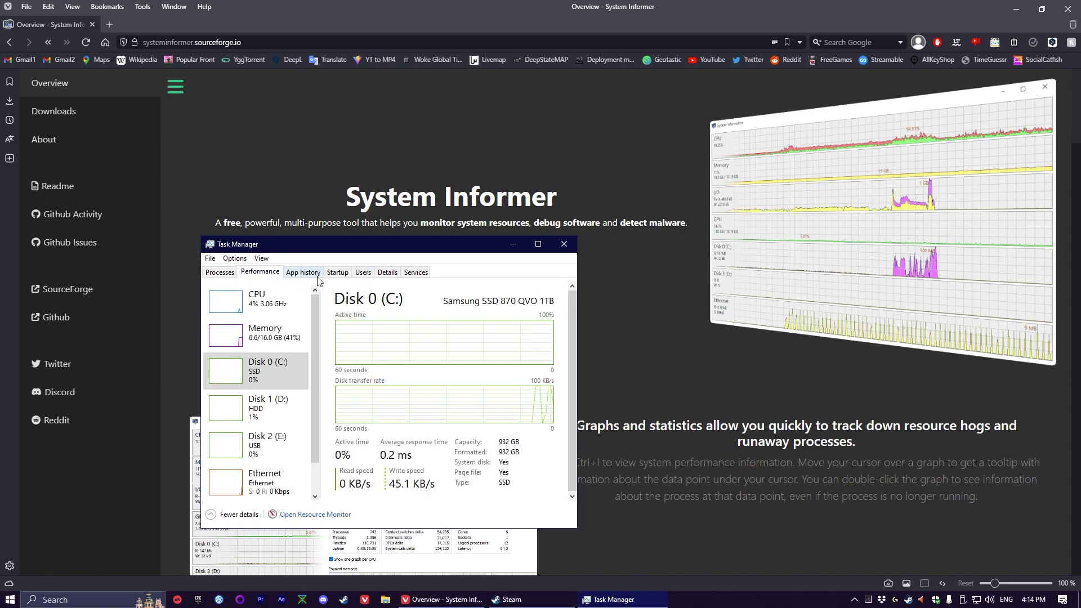
click(303, 272)
click(388, 272)
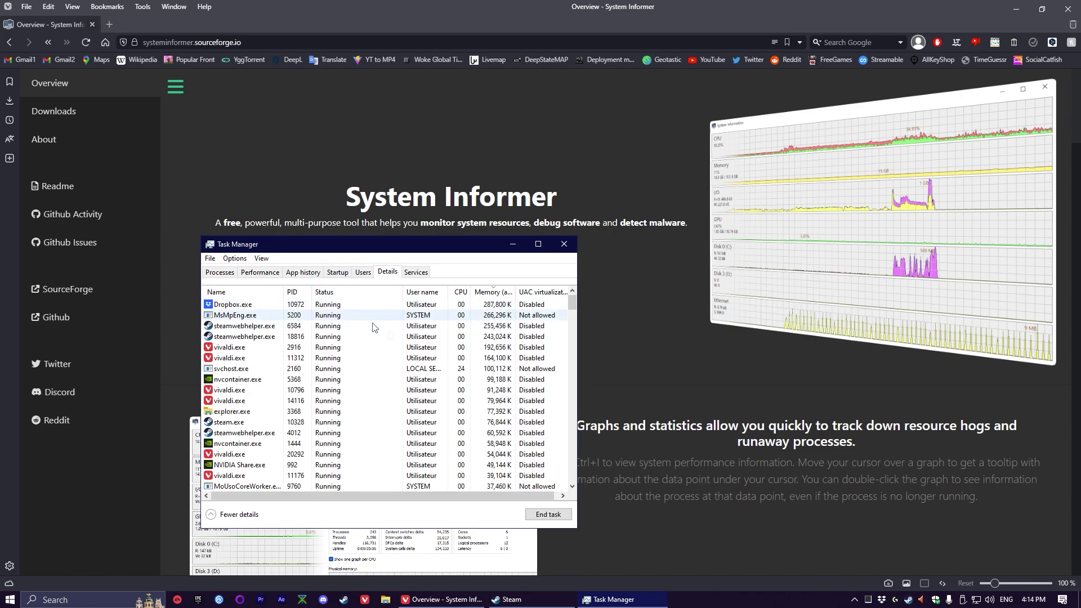
- Set the priority of the Dropbox.exe process to High and confirm the change
right_click(250, 308)
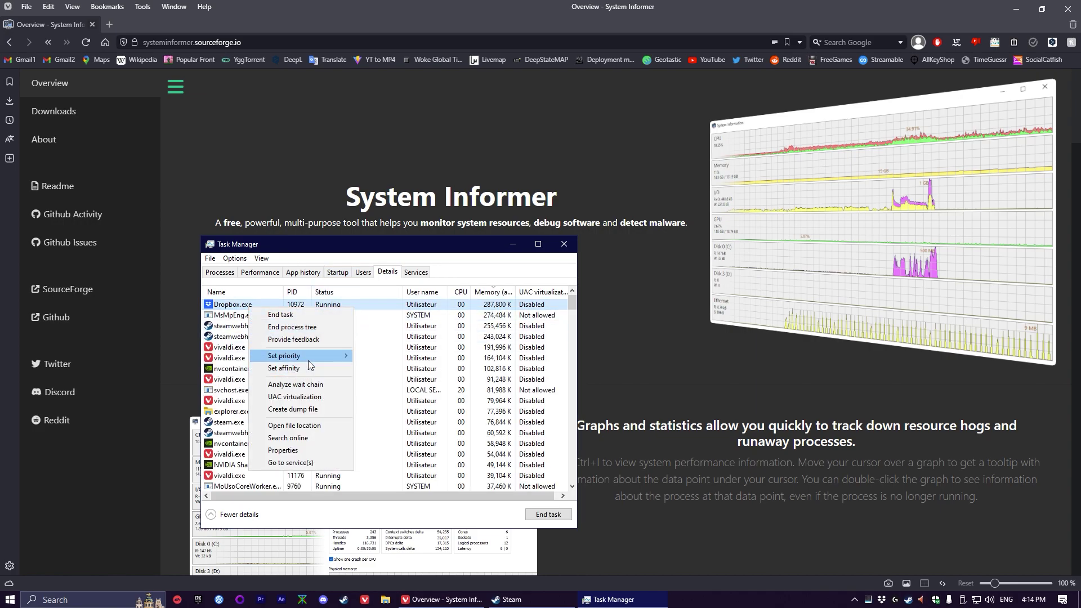
mouse_move(308, 360)
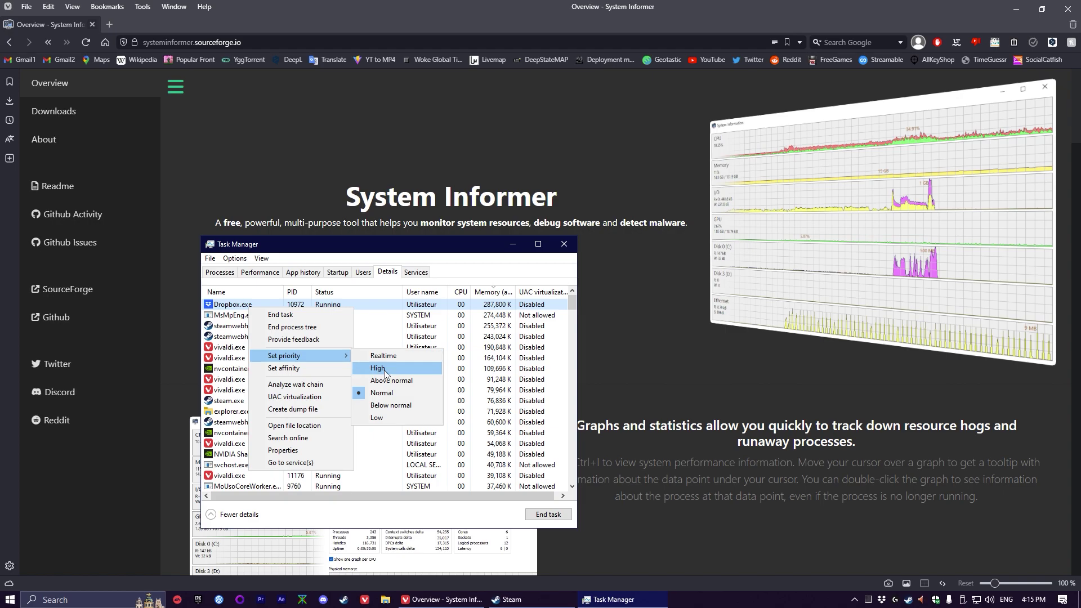
click(405, 367)
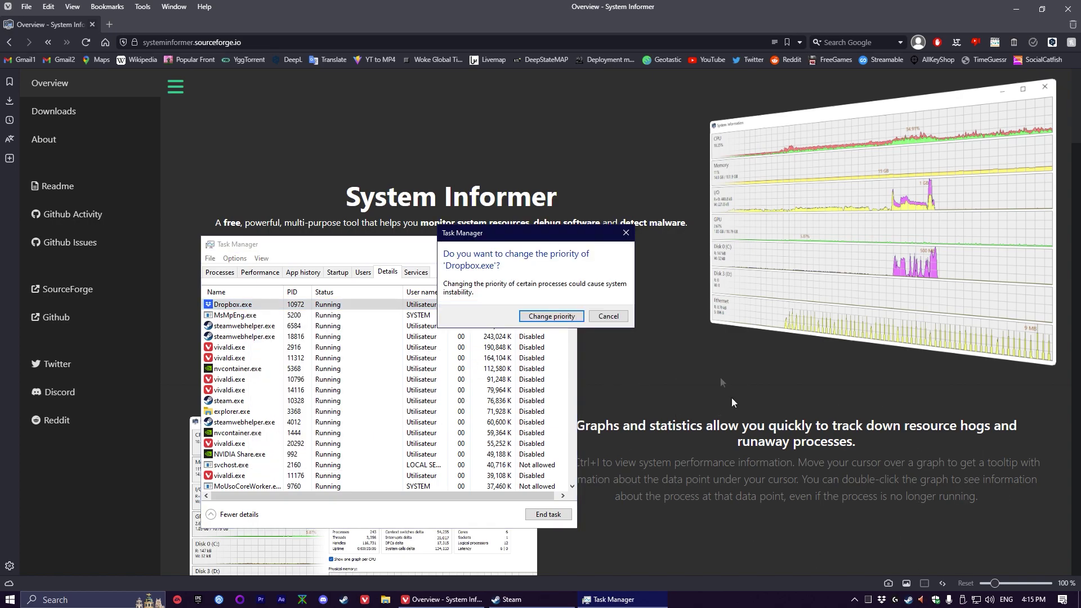
click(552, 319)
- Set the Dropbox.exe process priority back to Normal, confirm the change and close Task Manager
right_click(291, 304)
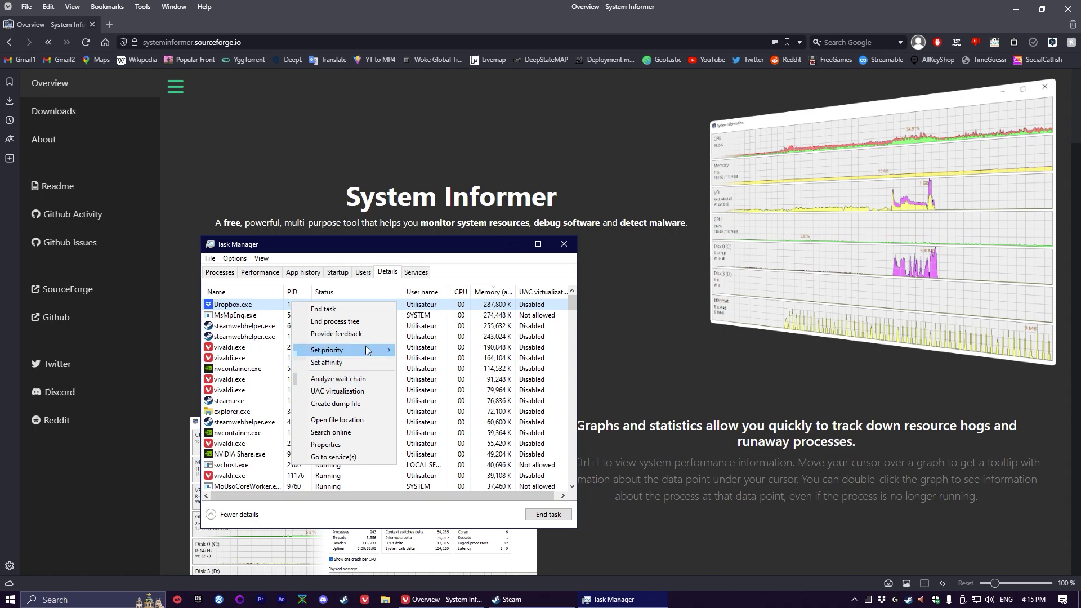
mouse_move(348, 351)
click(448, 388)
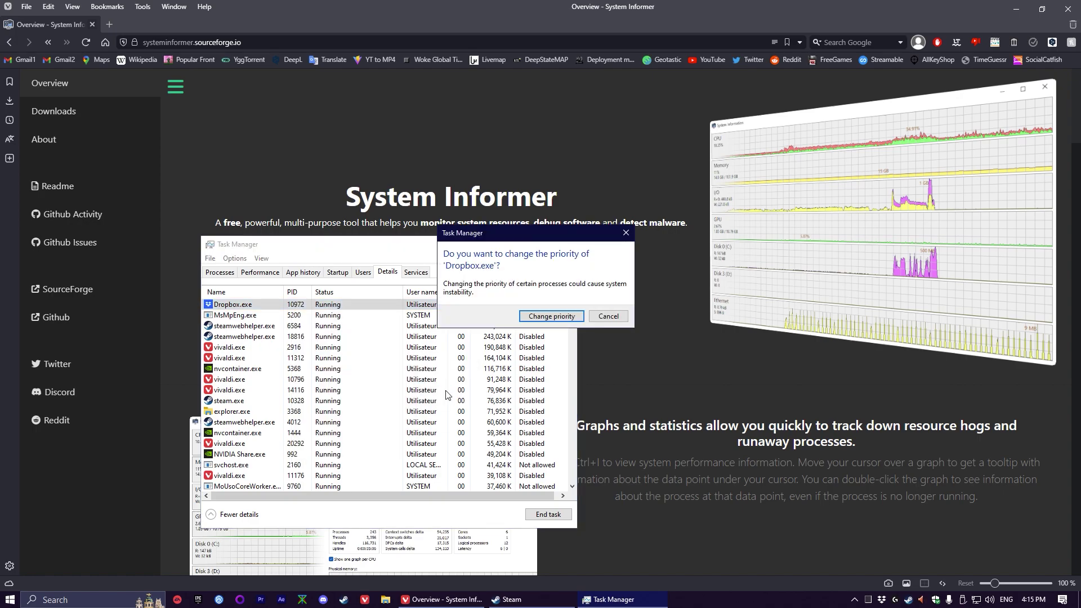
click(551, 315)
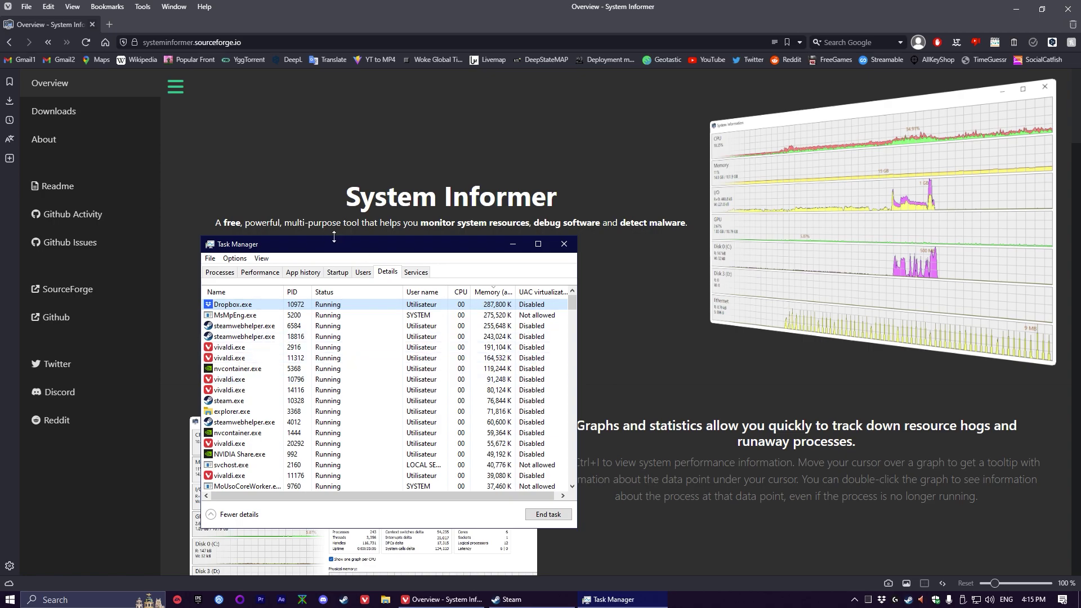
click(567, 250)
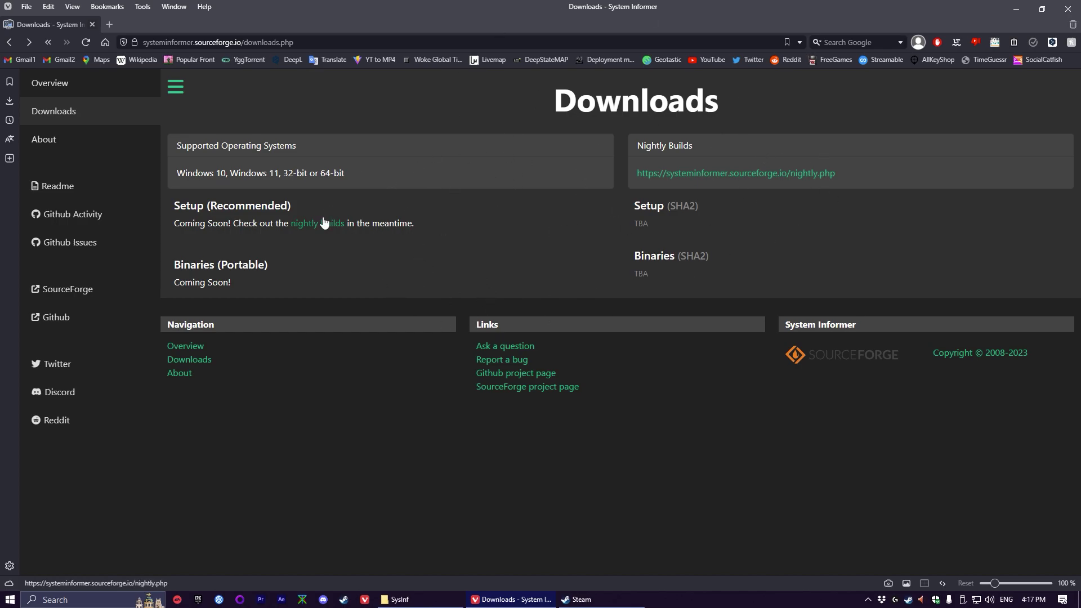
- Open the nightly builds page linked under Setup (Recommended) on the System Informer downloads page
drag(291, 206, 173, 223)
click(267, 241)
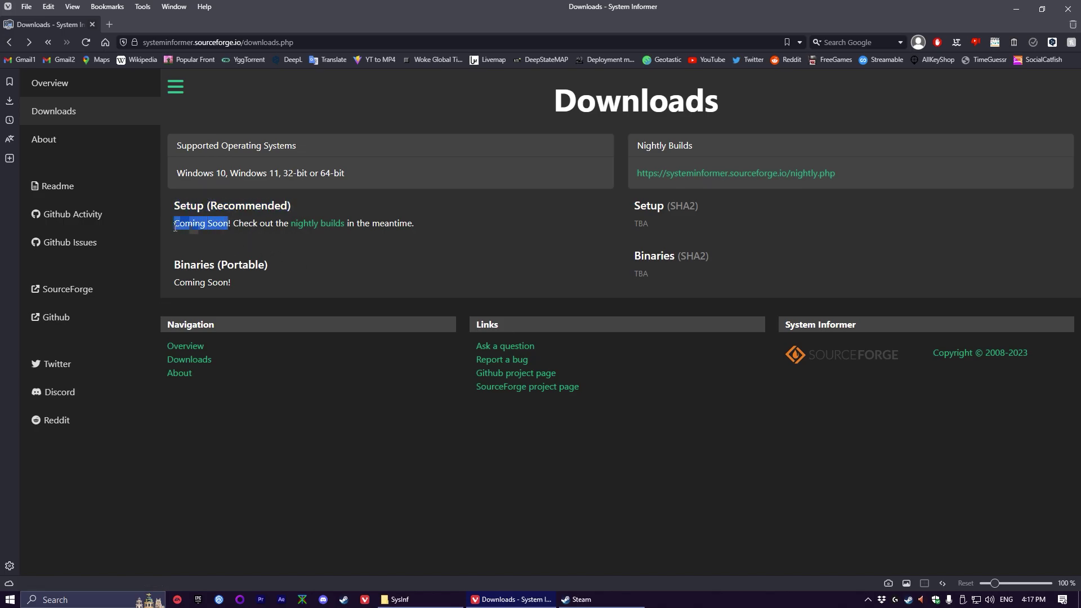
click(288, 251)
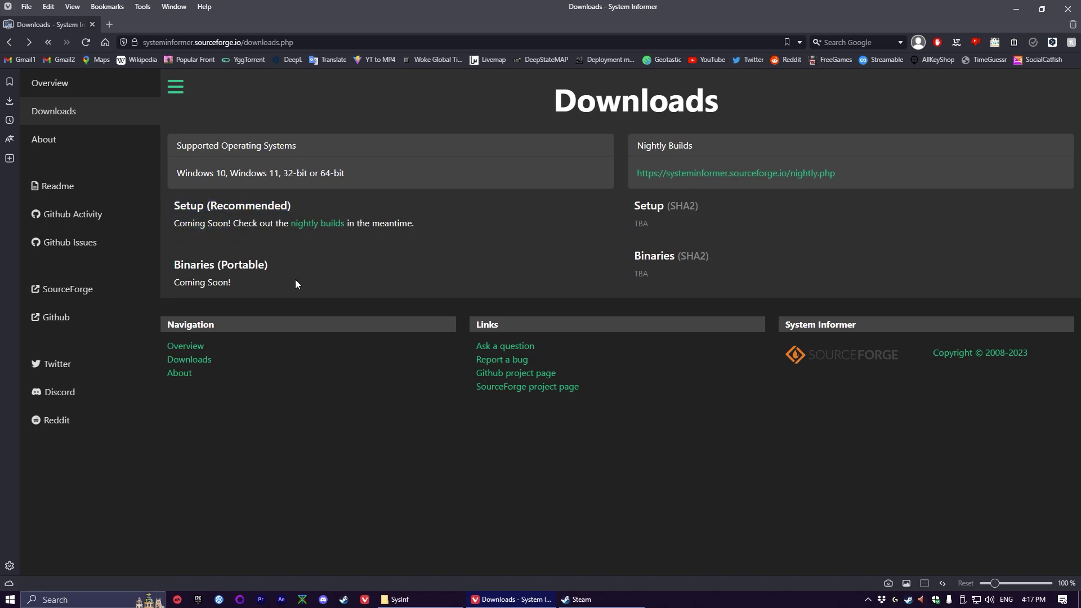
click(318, 225)
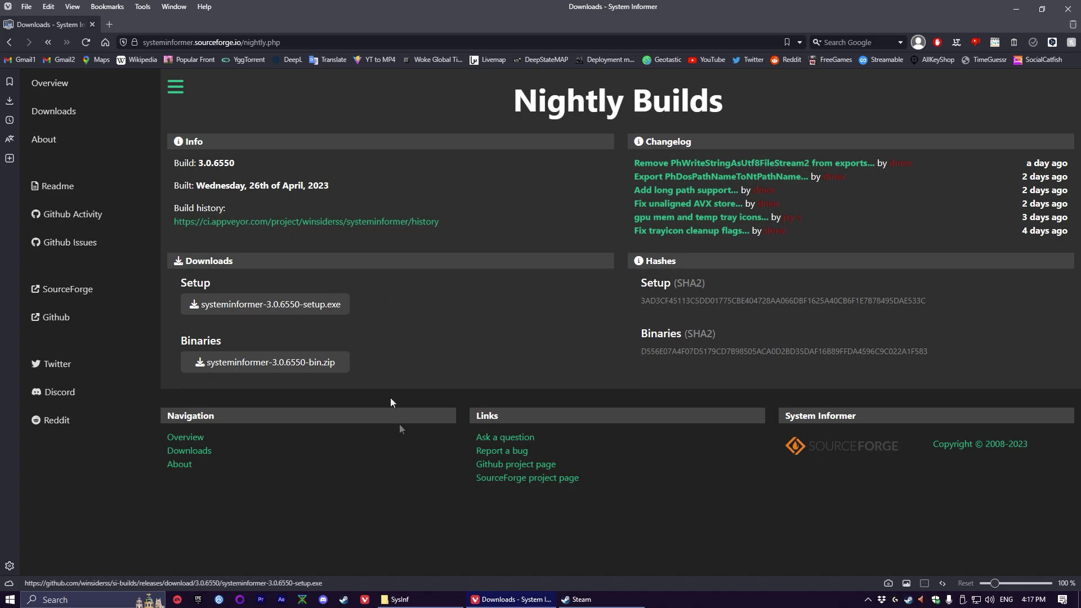
- Switch to the SysInf folder in File Explorer and run systeminformer-3.0.6550-setup.exe, allowing it past the SmartScreen block
click(436, 600)
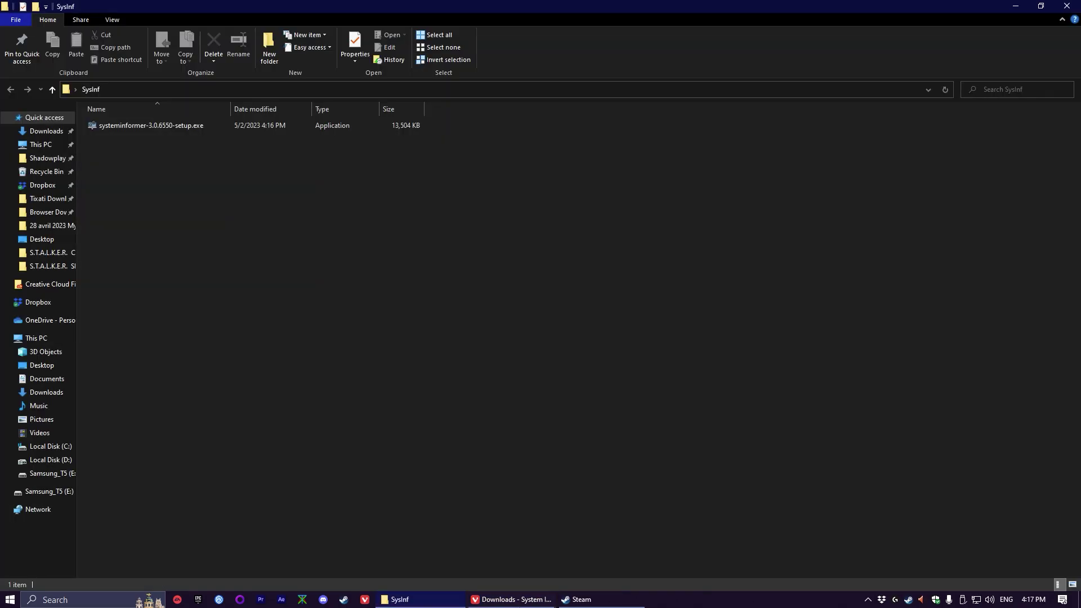
double_click(166, 125)
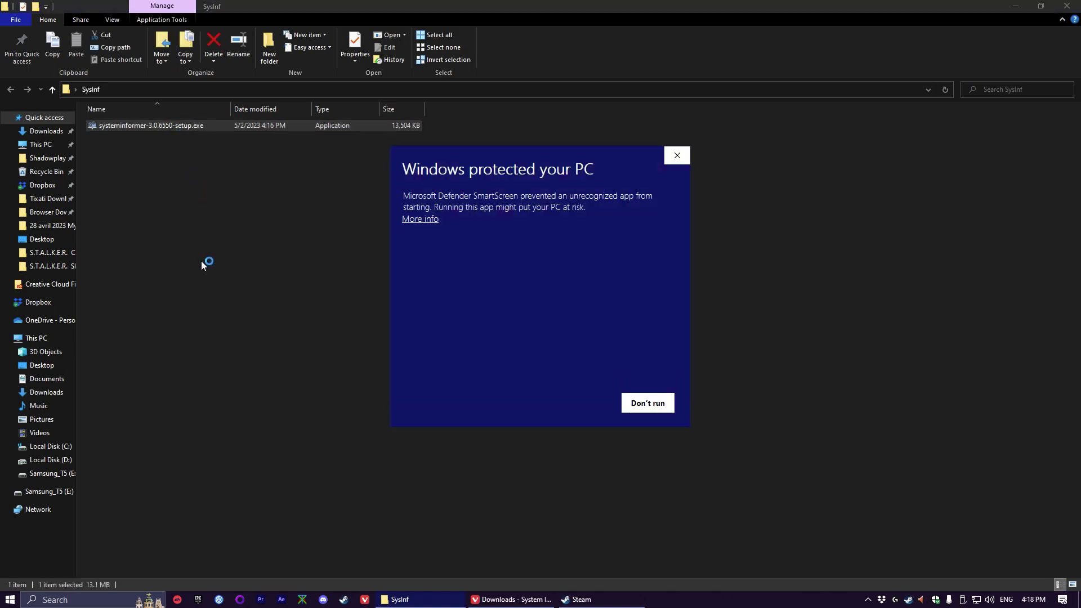
click(412, 220)
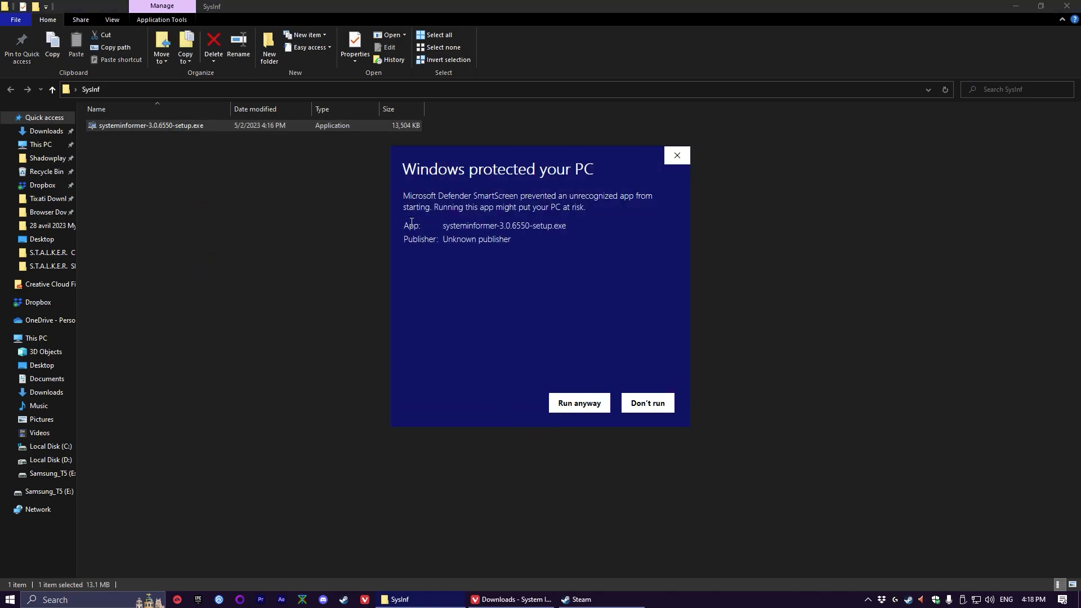
click(571, 405)
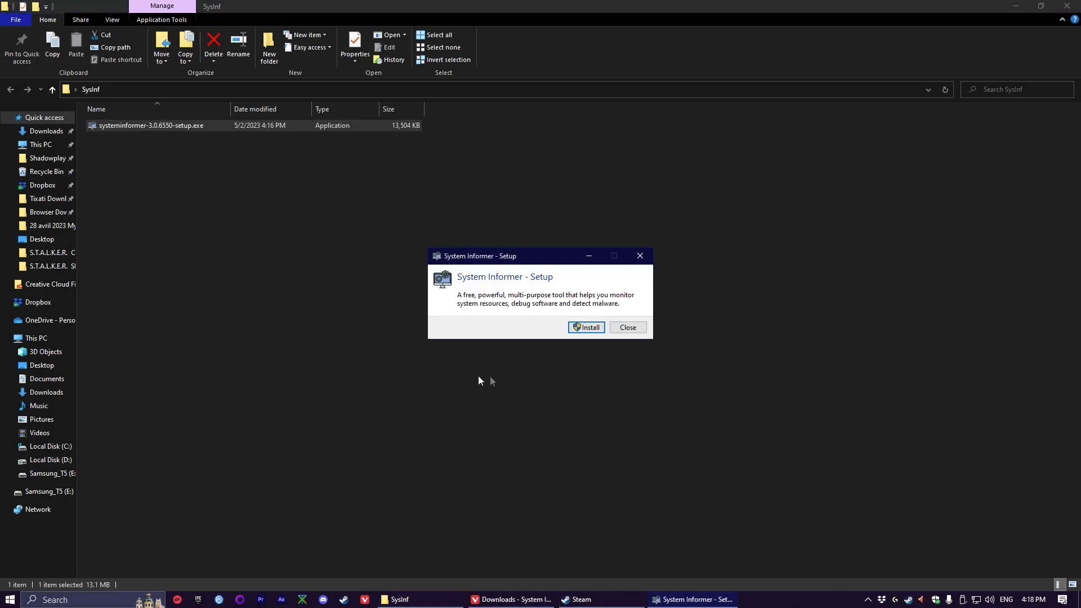
- Install System Informer into C:\Program Files\SystemInformer\ and exit setup with the program set to start
click(577, 332)
click(524, 377)
click(583, 331)
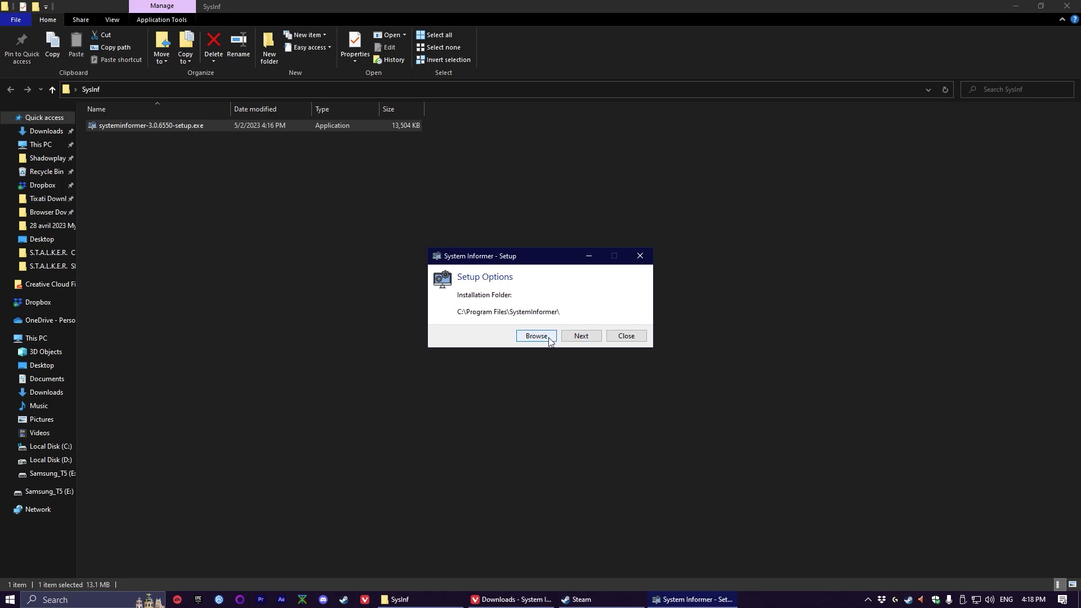
click(578, 337)
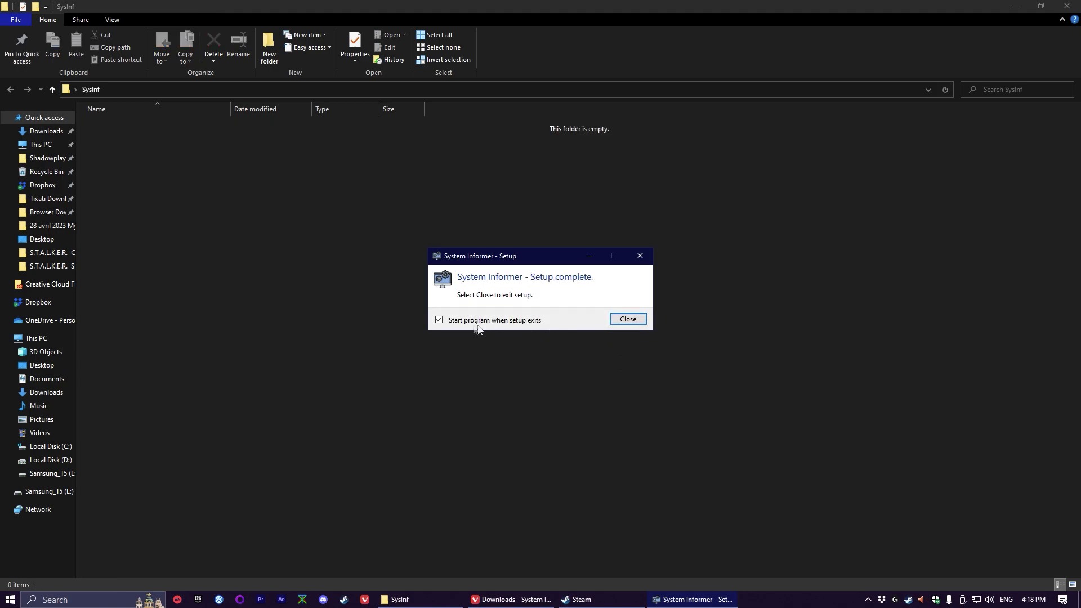
click(627, 320)
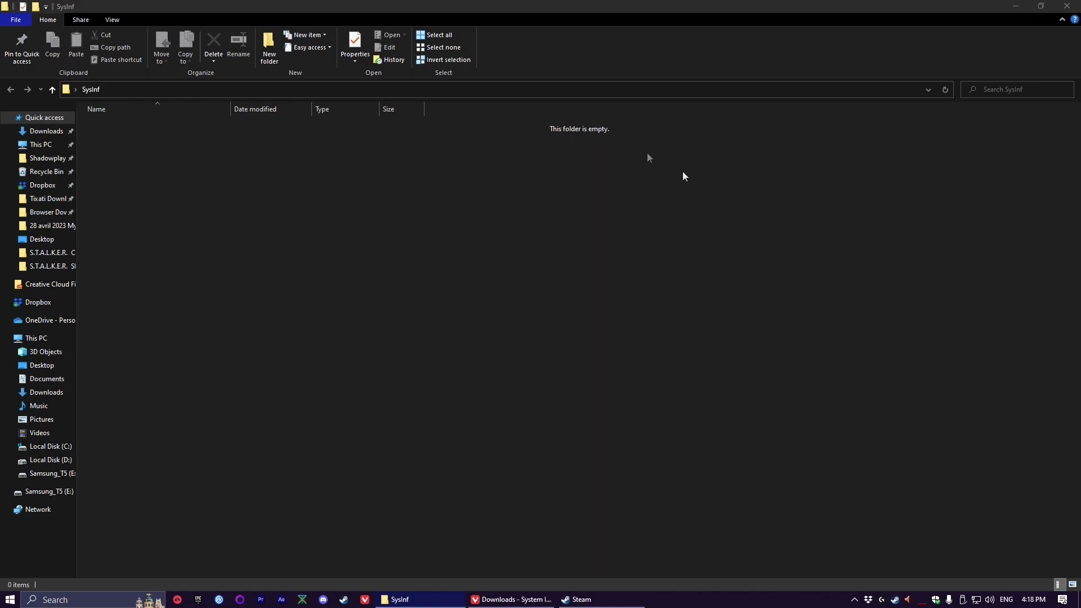
- Close the SysInf folder, open the file location of the System Informer desktop shortcut and select the full folder path
click(591, 157)
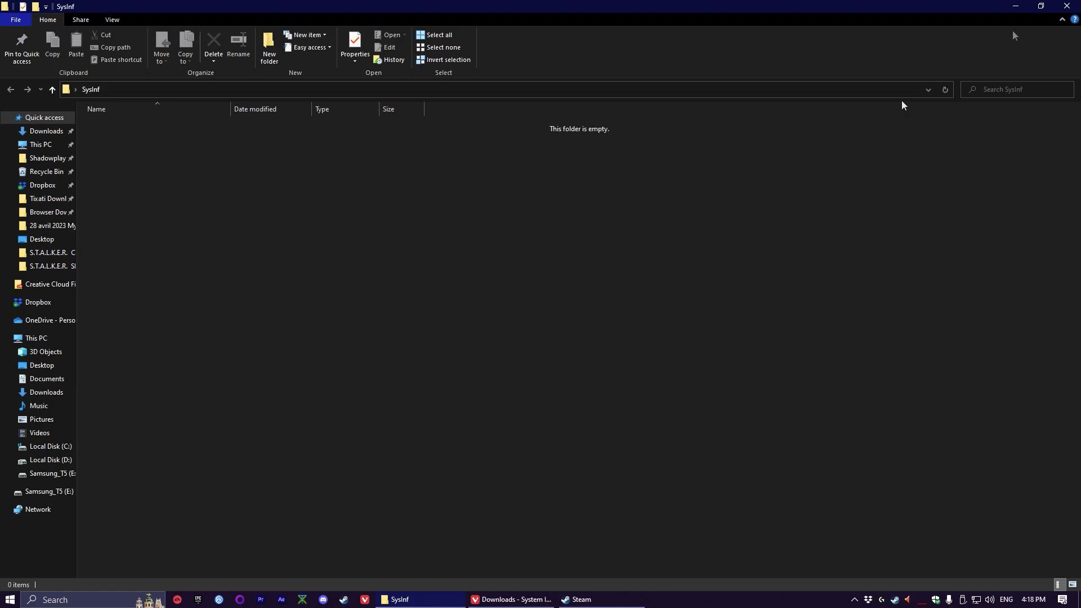
click(1066, 5)
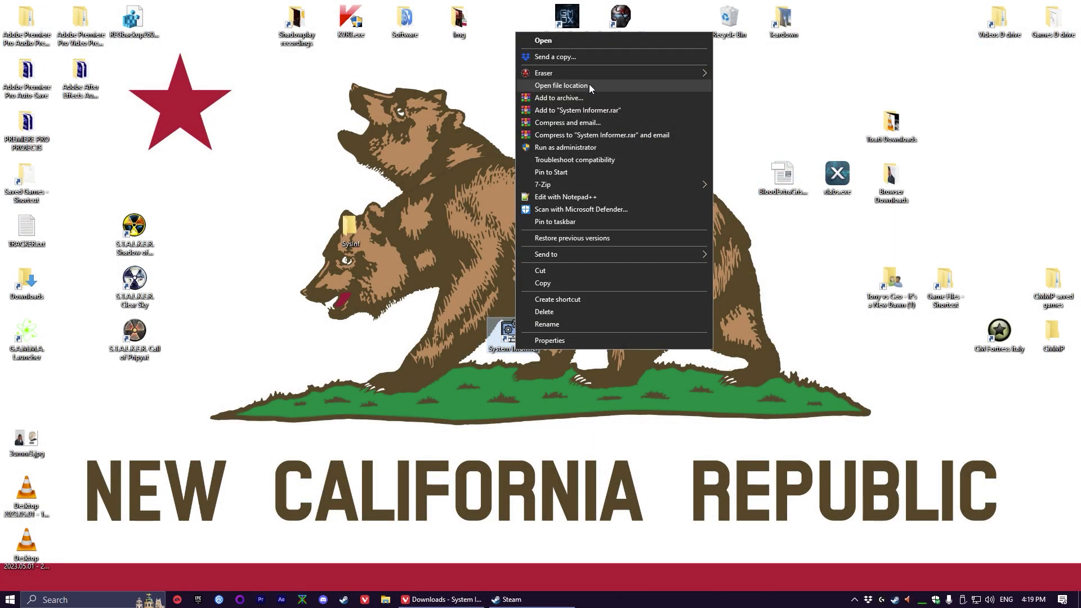
click(589, 85)
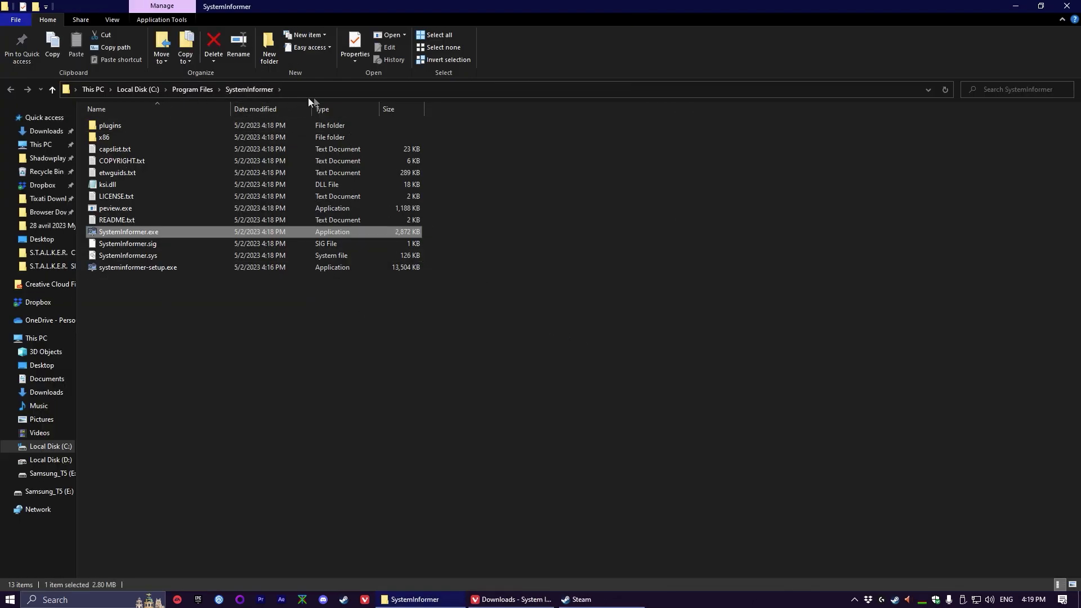
click(308, 91)
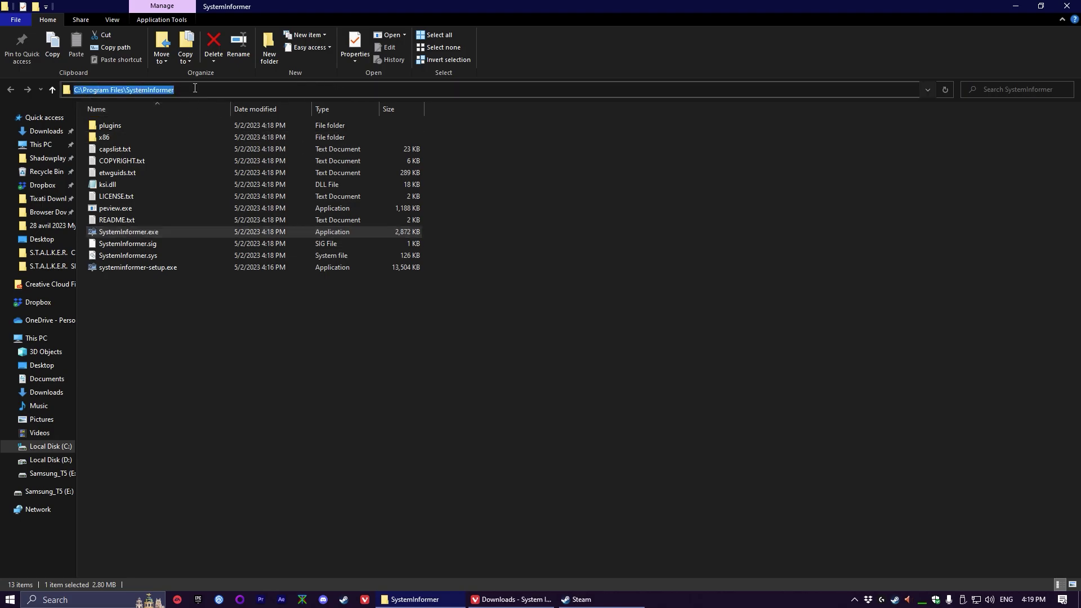
click(153, 276)
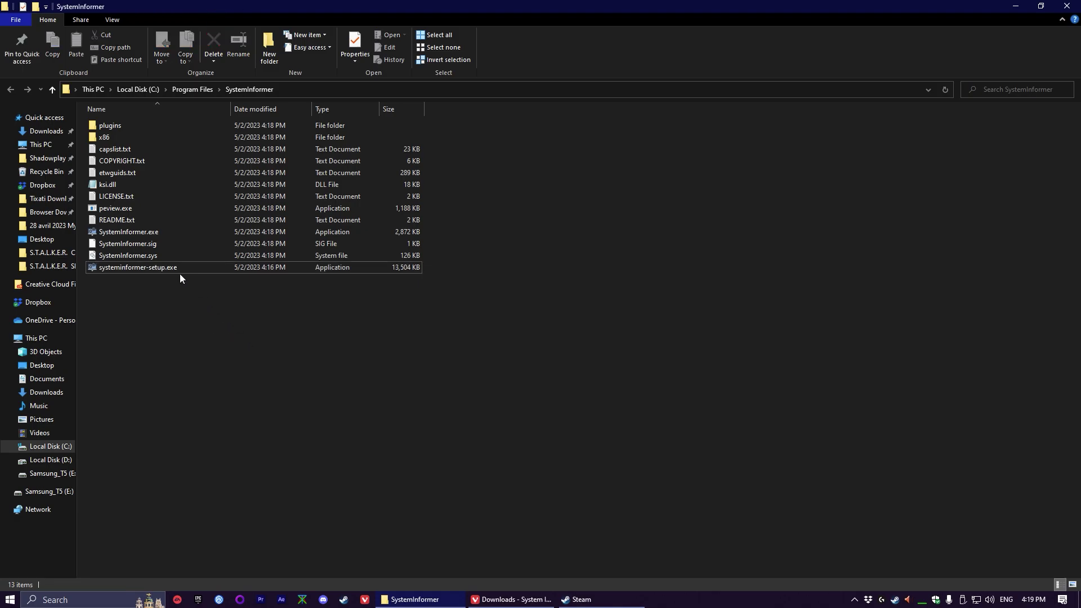
click(342, 89)
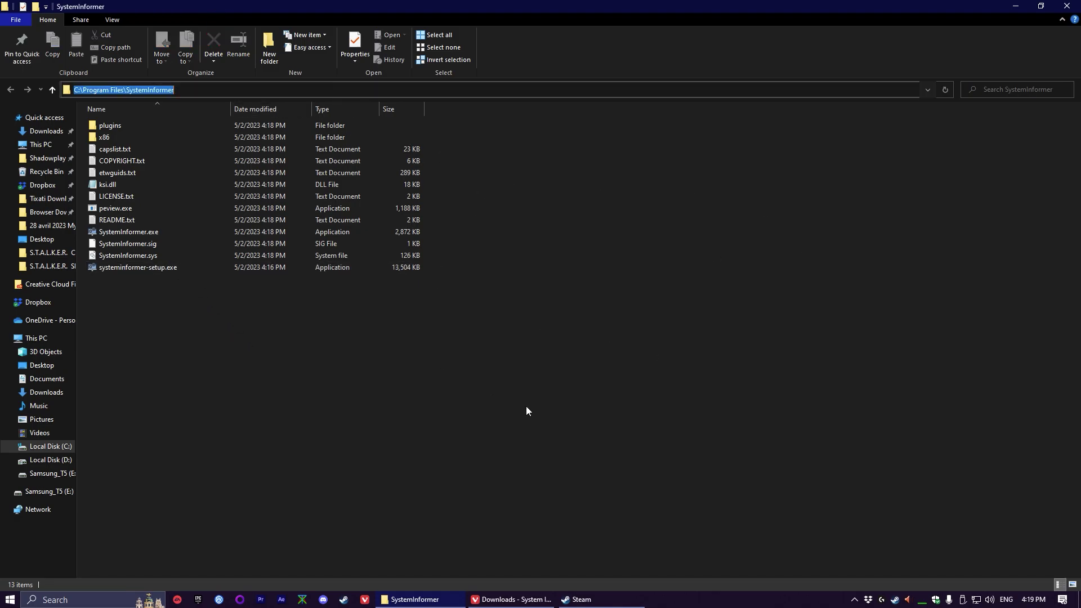
- Open the Microsoft Defender exclusions list under Virus & threat protection settings in Windows Security, allowing the change through User Account Control
key(super)
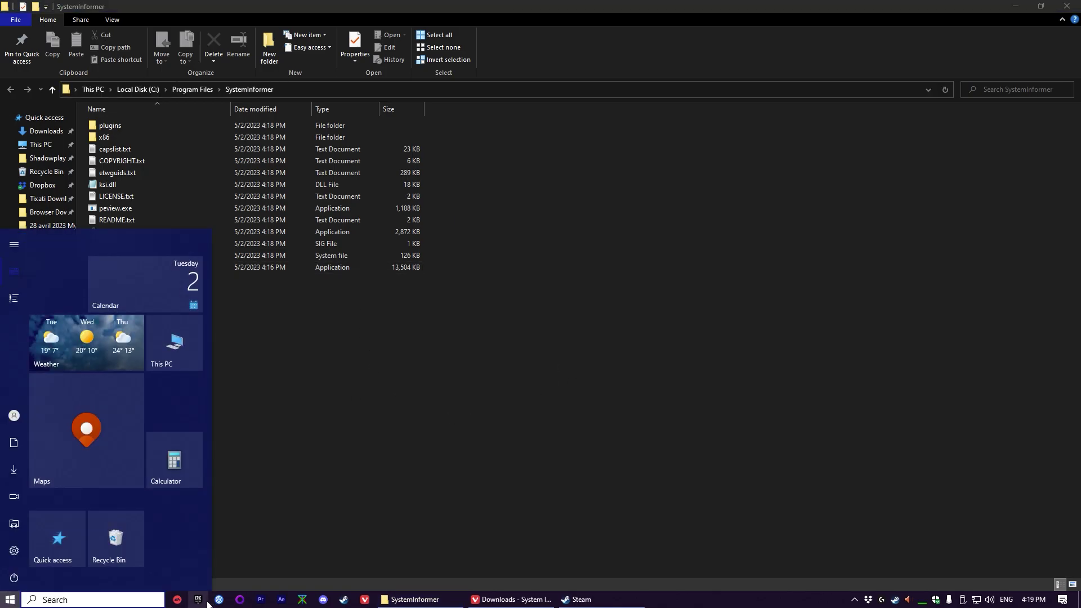
text(wind)
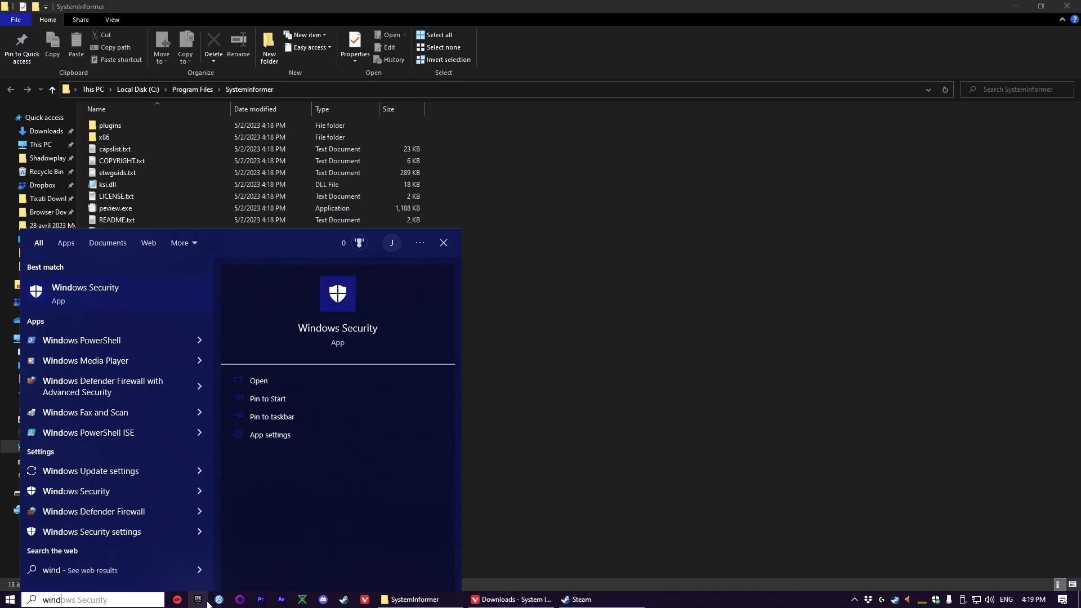
key(Return)
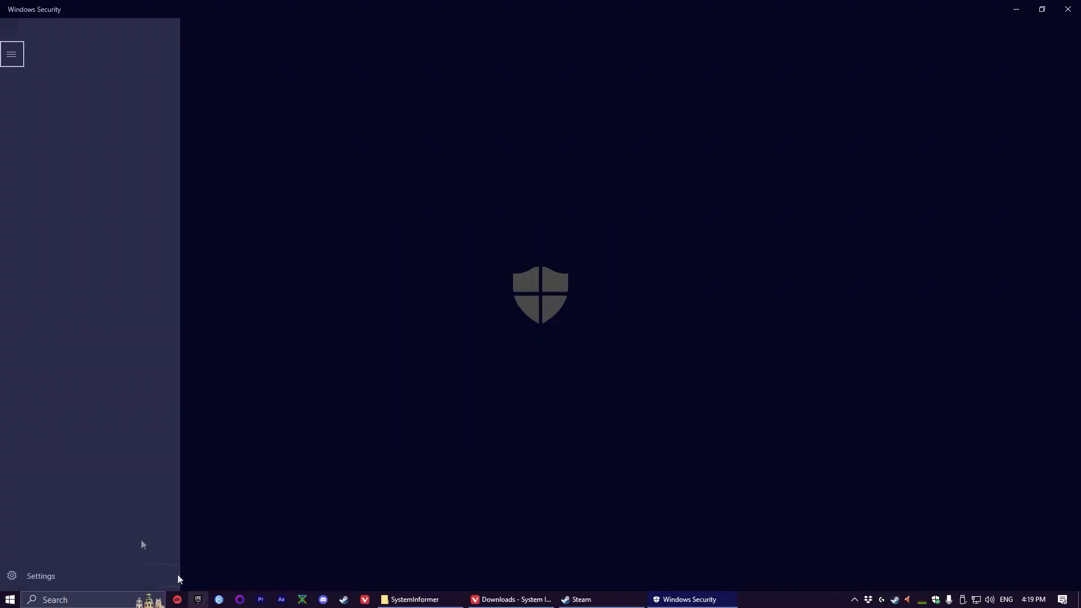
click(265, 139)
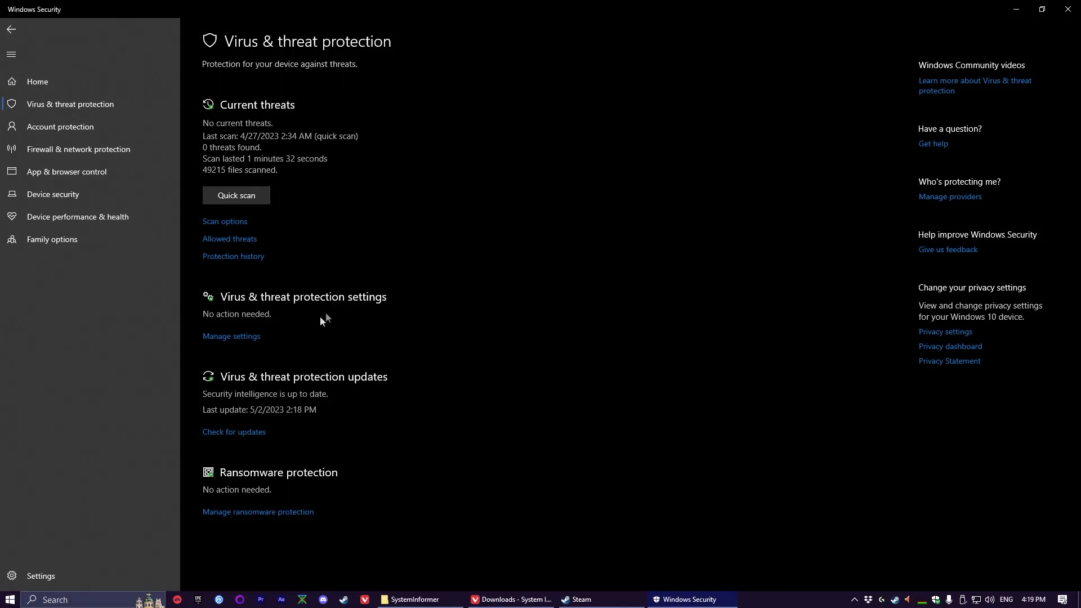
click(231, 337)
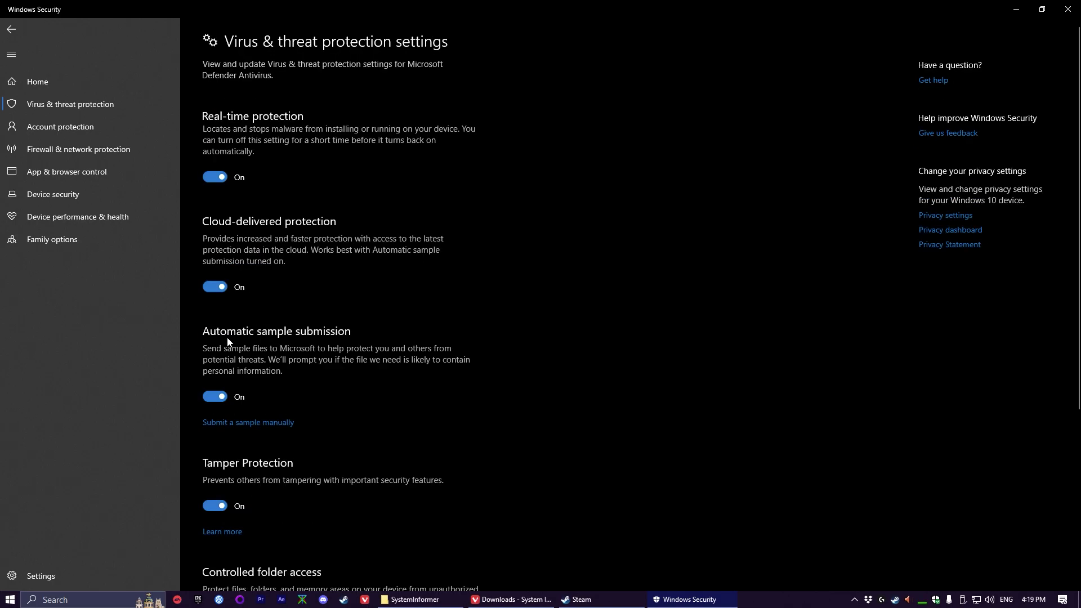
scroll(324, 388, down, 5)
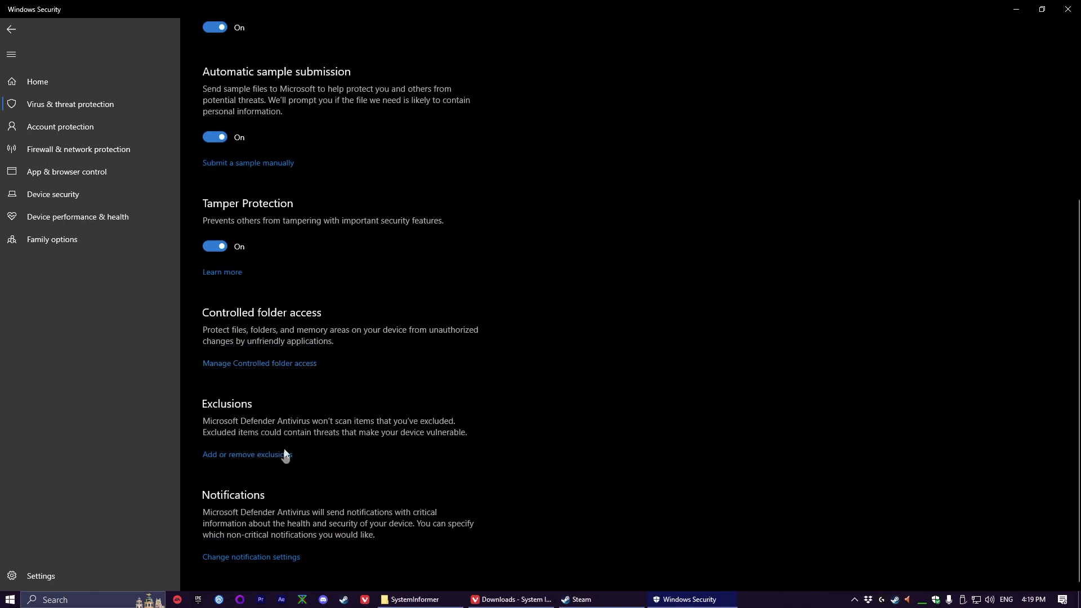
click(284, 457)
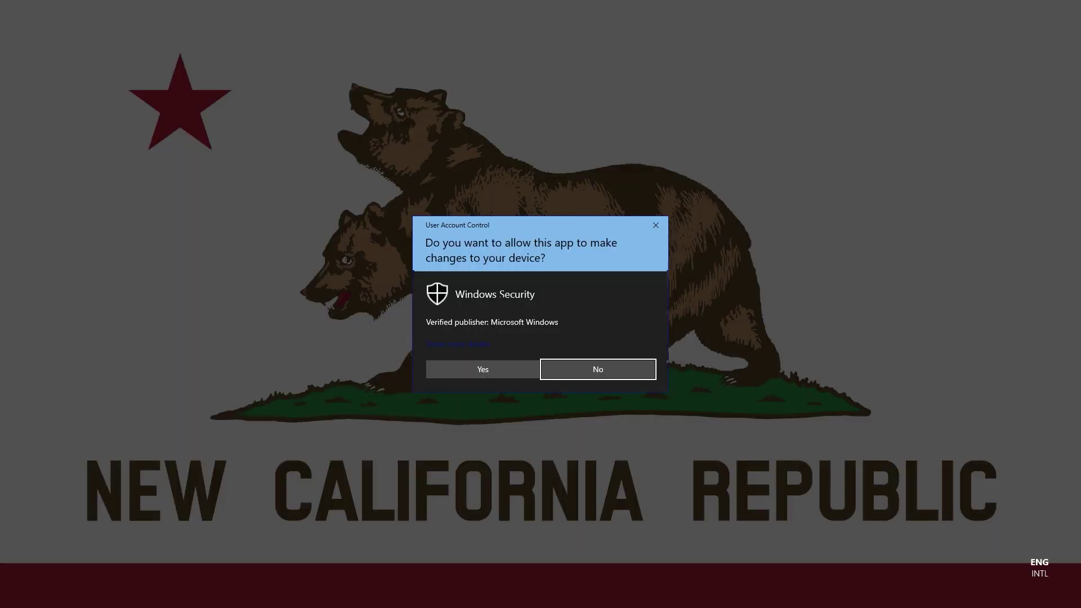
click(484, 374)
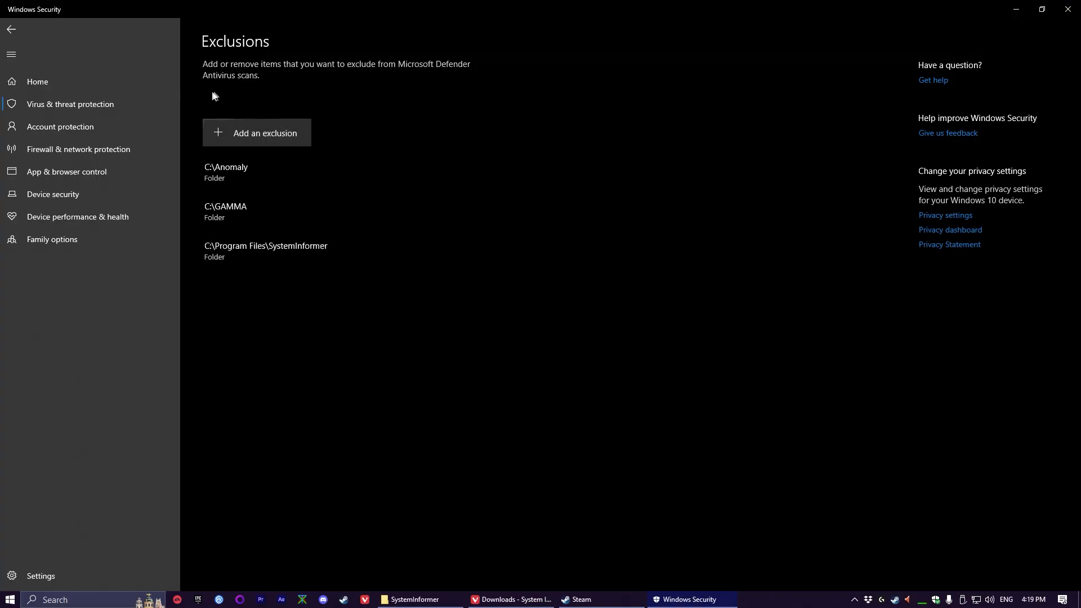
- Begin a folder exclusion for C:\Program Files\SystemInformer, cancel the folder selection and close Windows Security
click(373, 254)
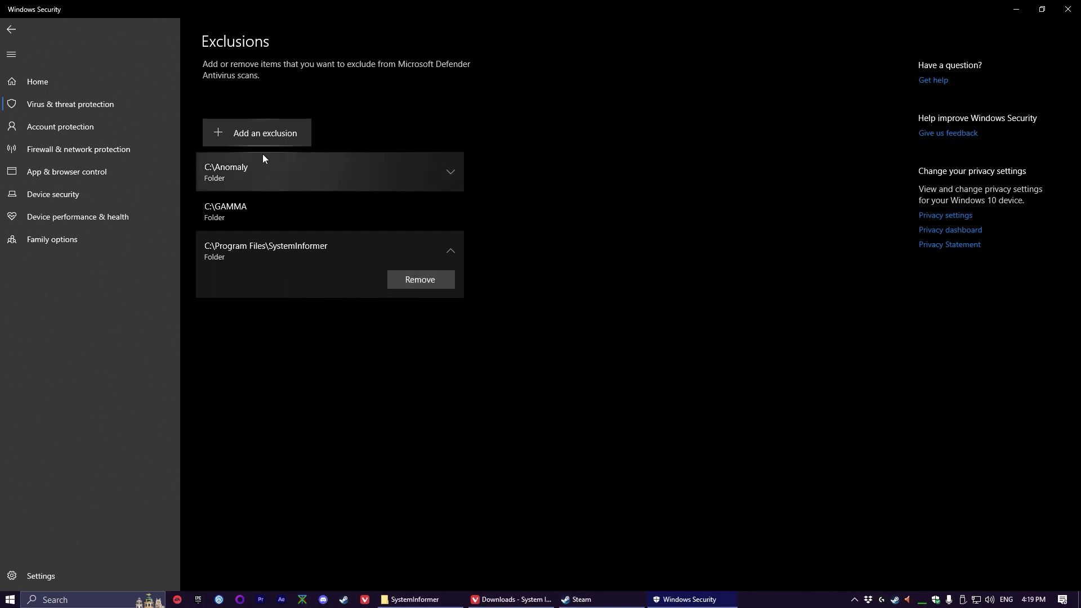
click(260, 136)
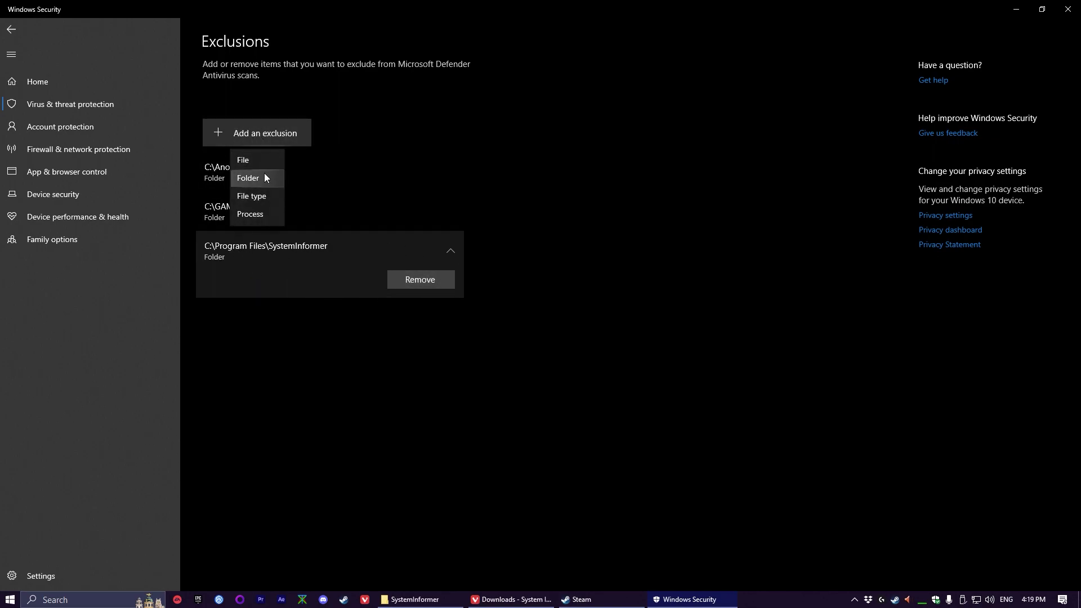
click(250, 177)
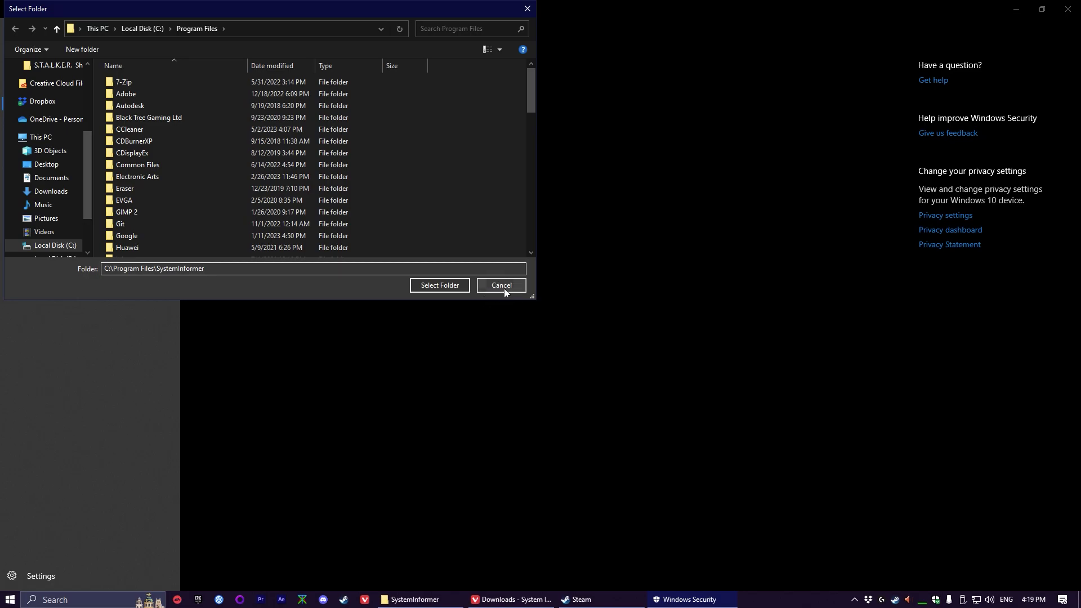
click(501, 285)
key(alt+F4)
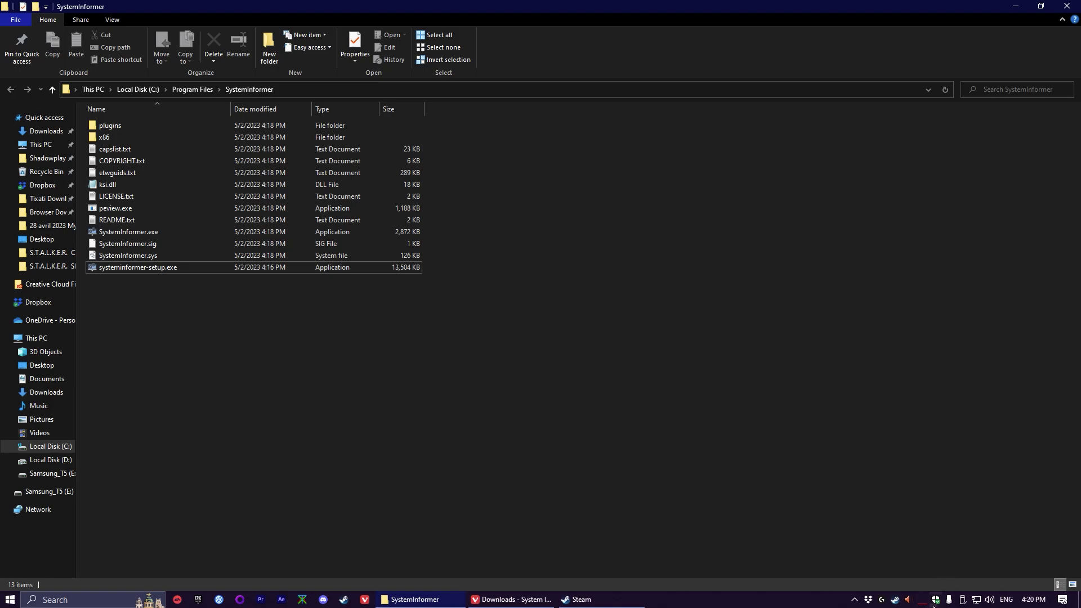
- Bring up System Informer, open its general options and select the "Enable start as admin (experimental)" entry
mouse_move(923, 605)
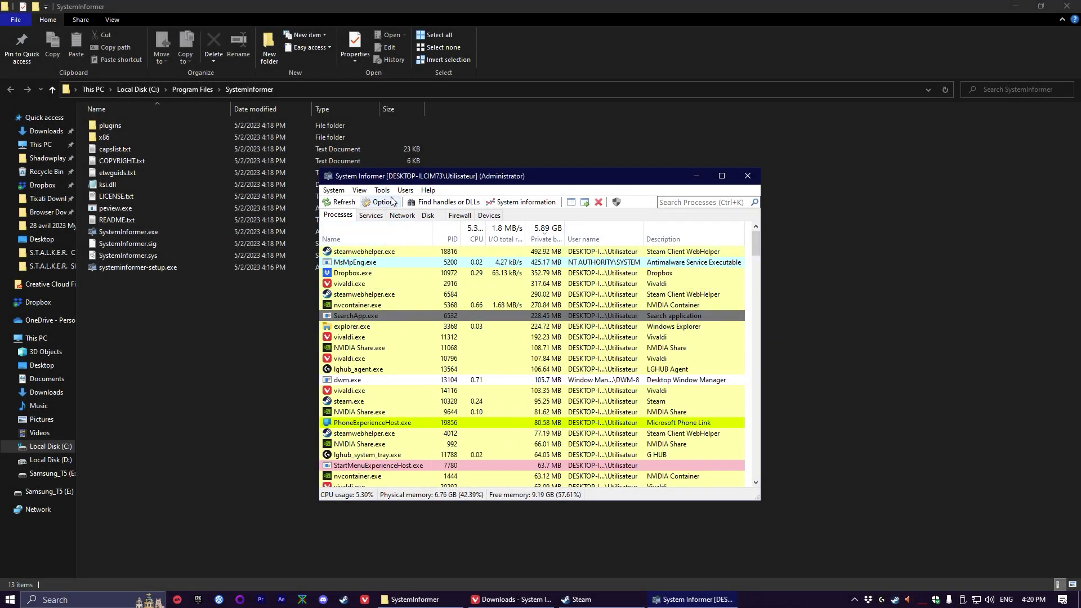
click(335, 191)
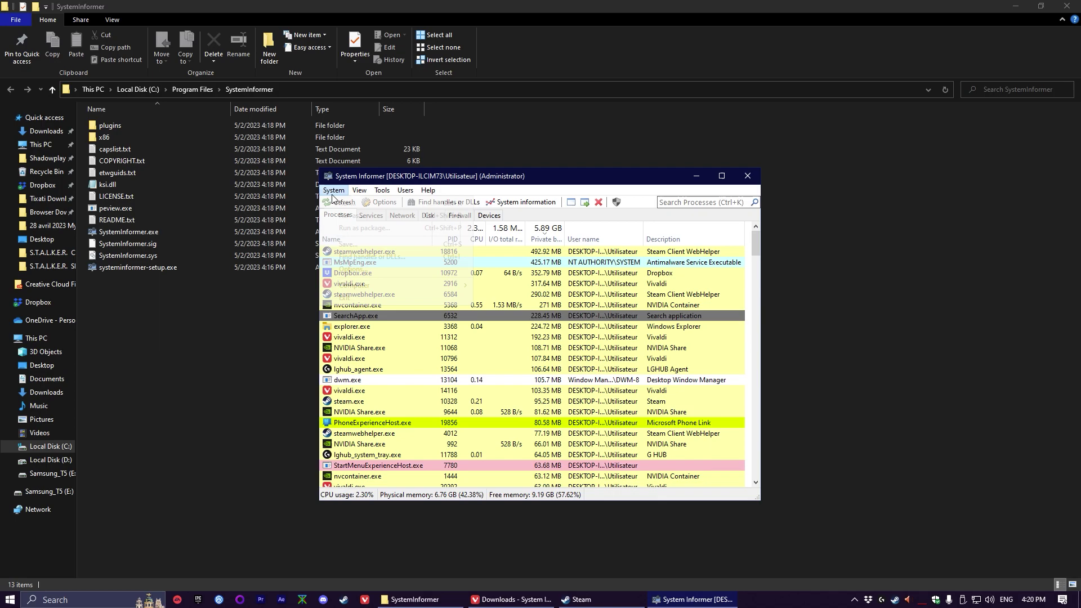
click(360, 269)
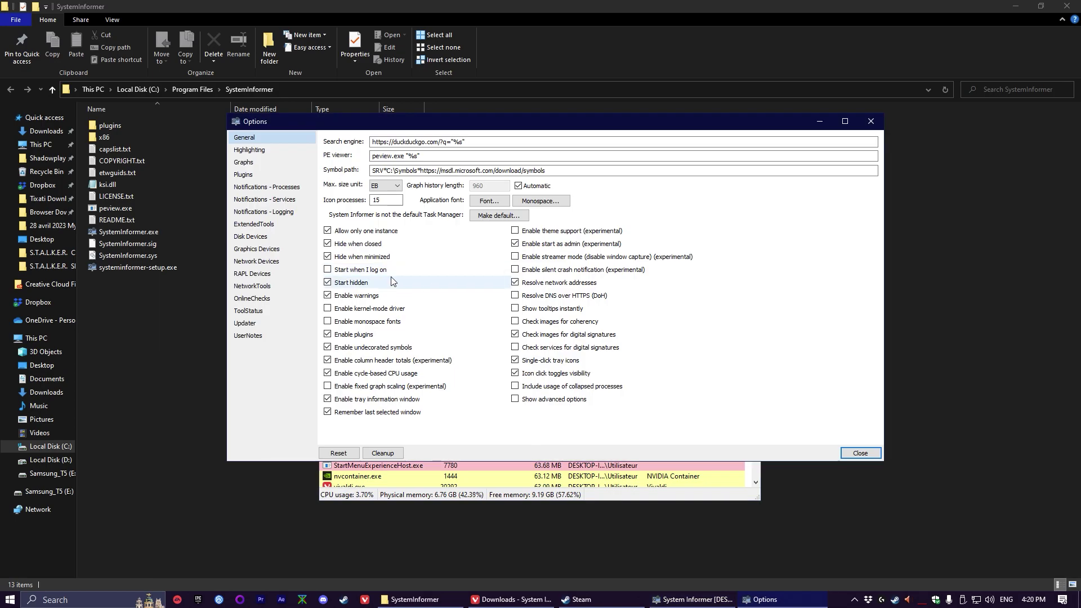
click(529, 247)
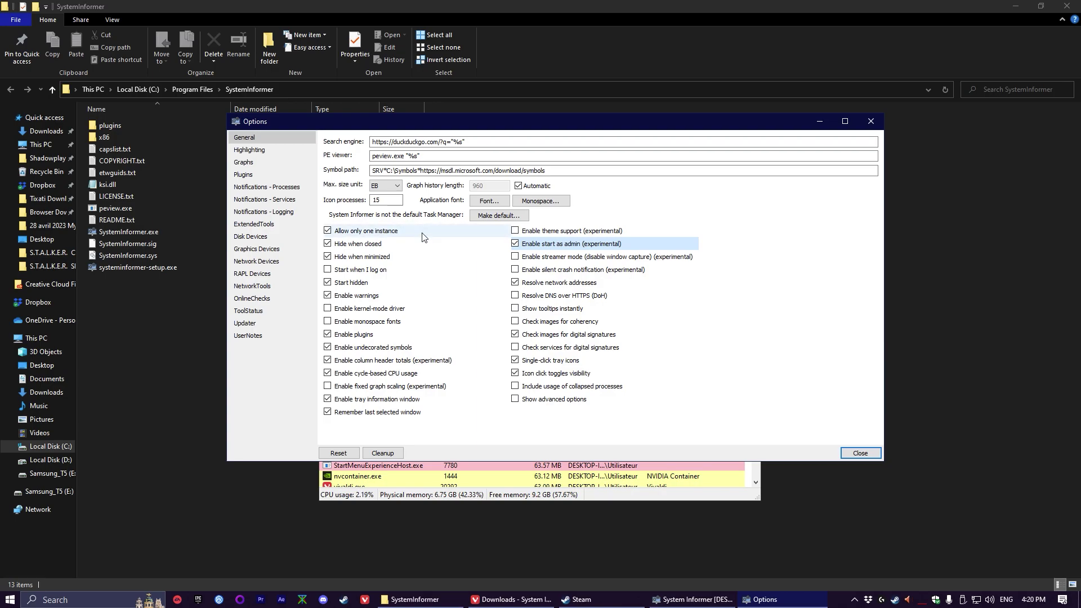
- Launch Task Manager to check which program opens by default, close it and return to the System Informer options
click(773, 536)
right_click(836, 600)
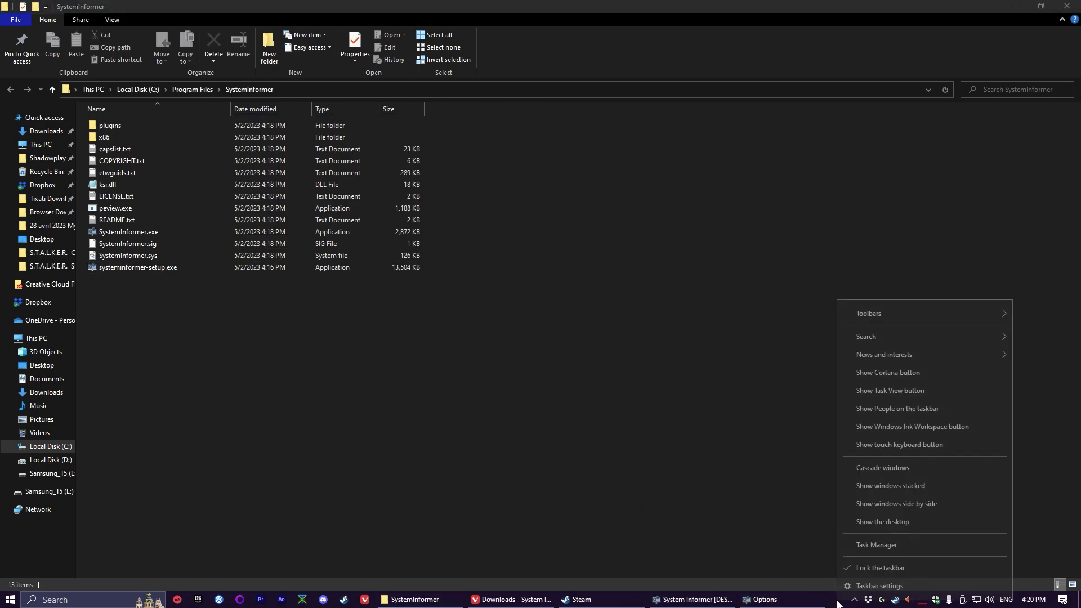
click(901, 545)
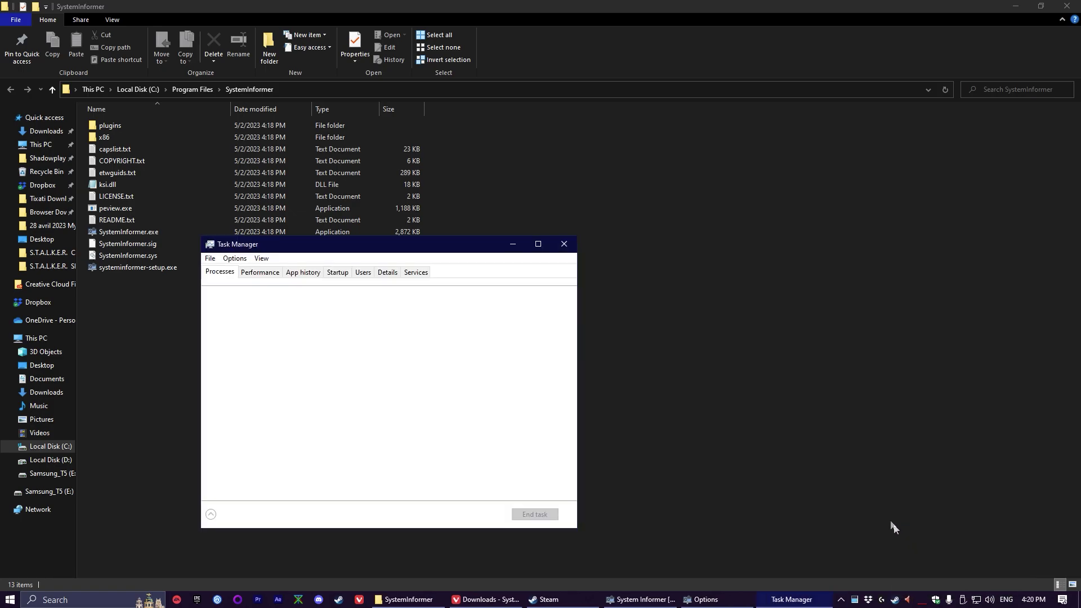
click(563, 244)
click(765, 599)
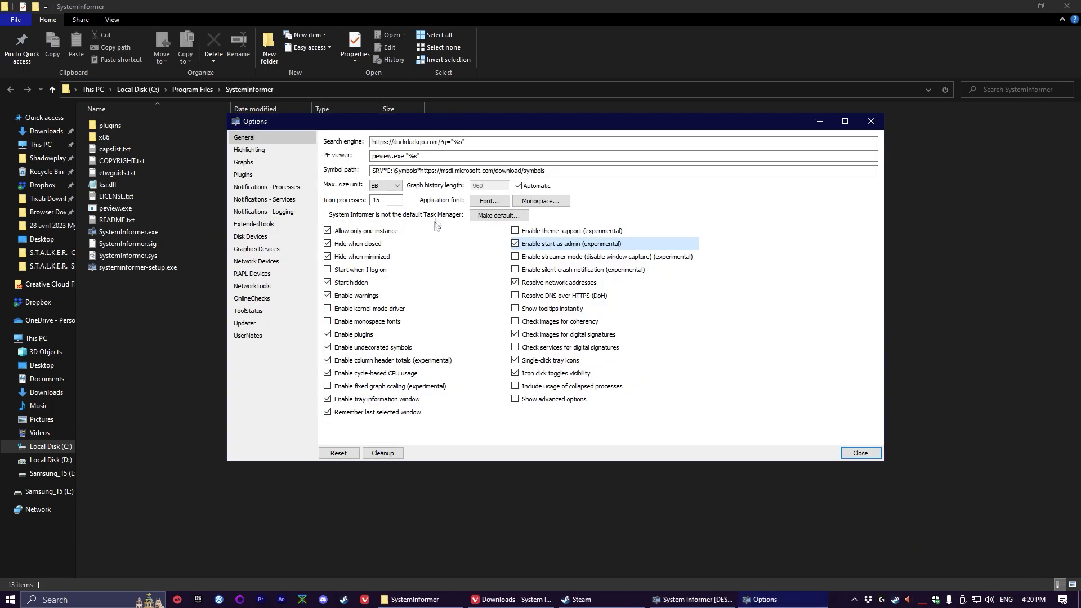
- Make System Informer the default Windows Task Manager, test it by launching Task Manager and close the window that opens
click(503, 215)
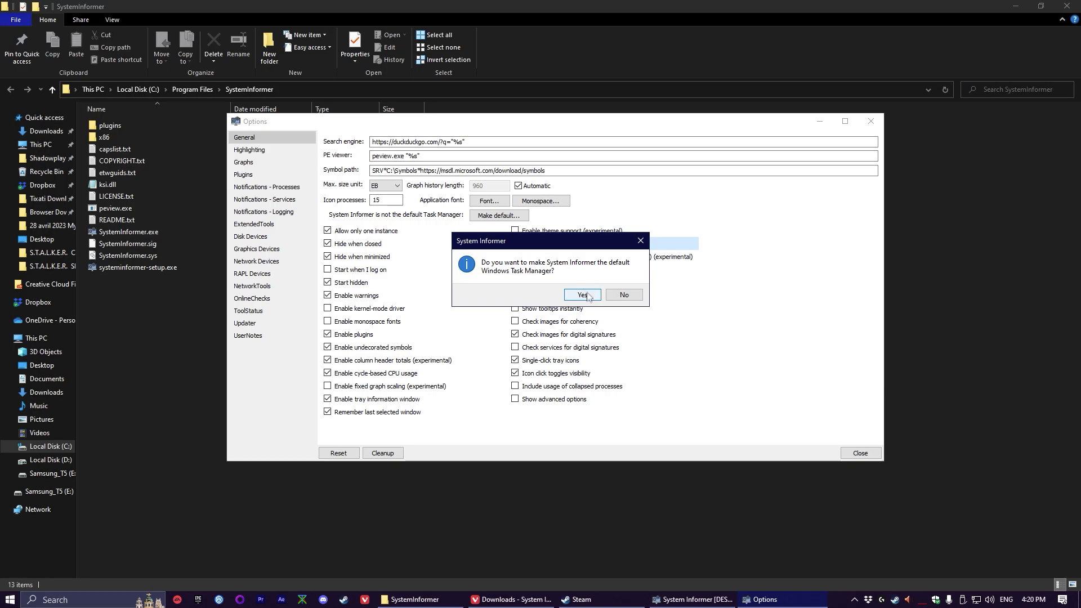
click(584, 295)
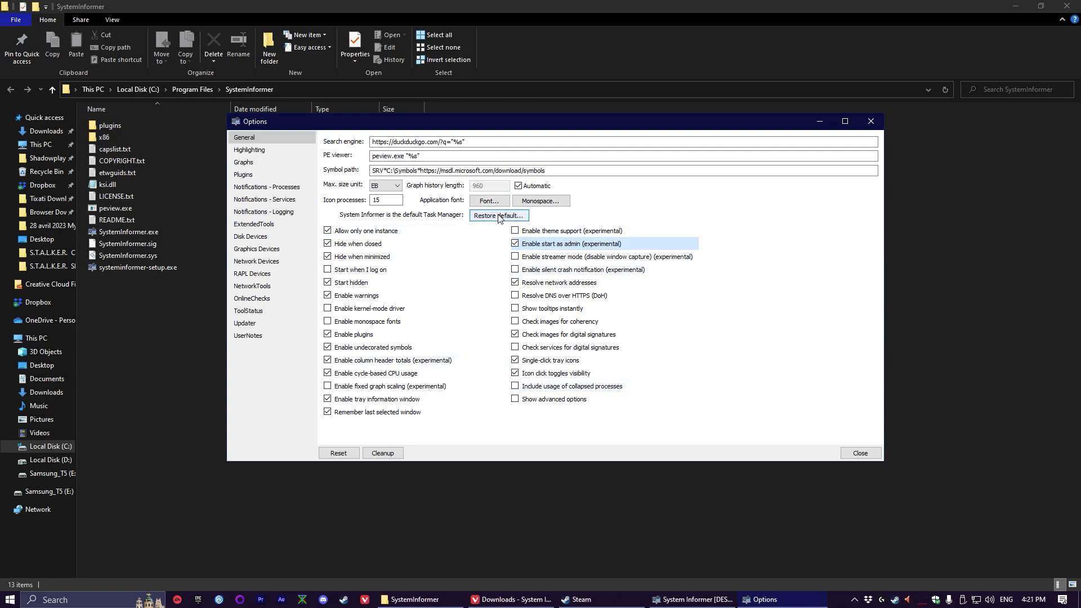
right_click(837, 598)
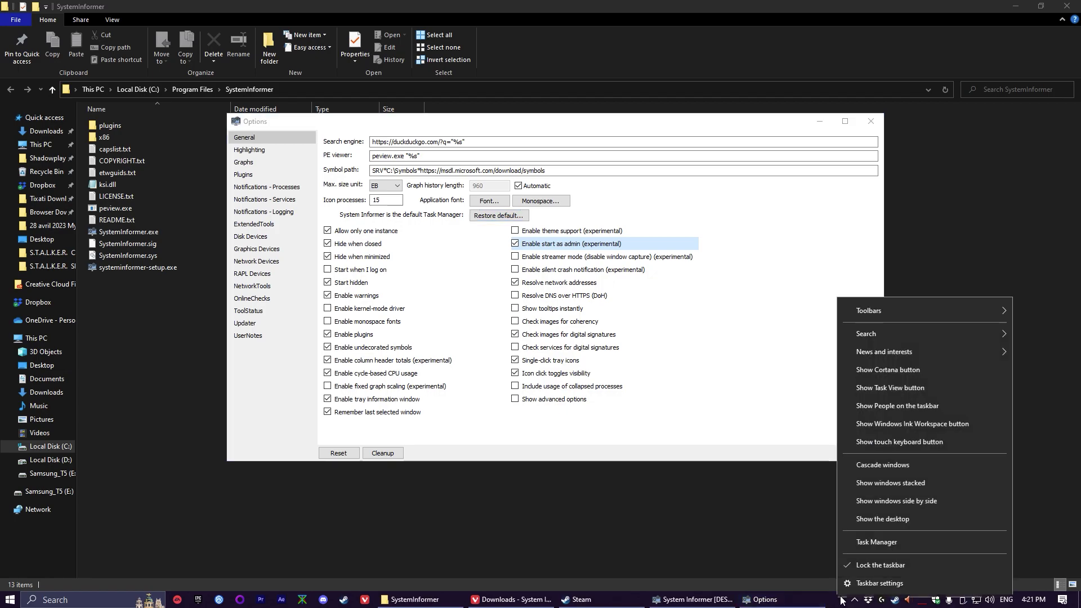
click(883, 544)
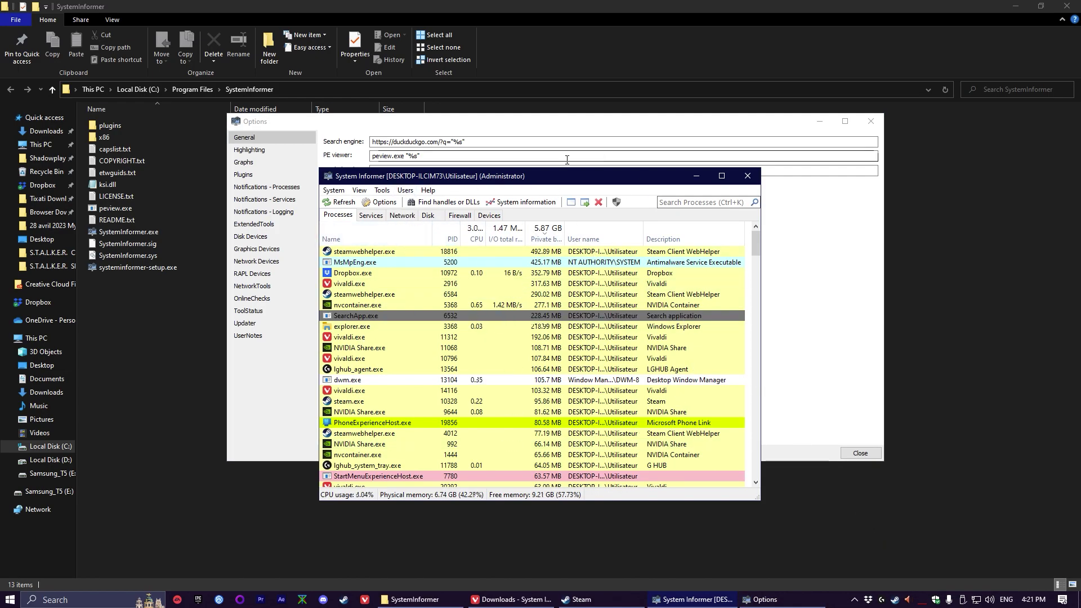
click(748, 176)
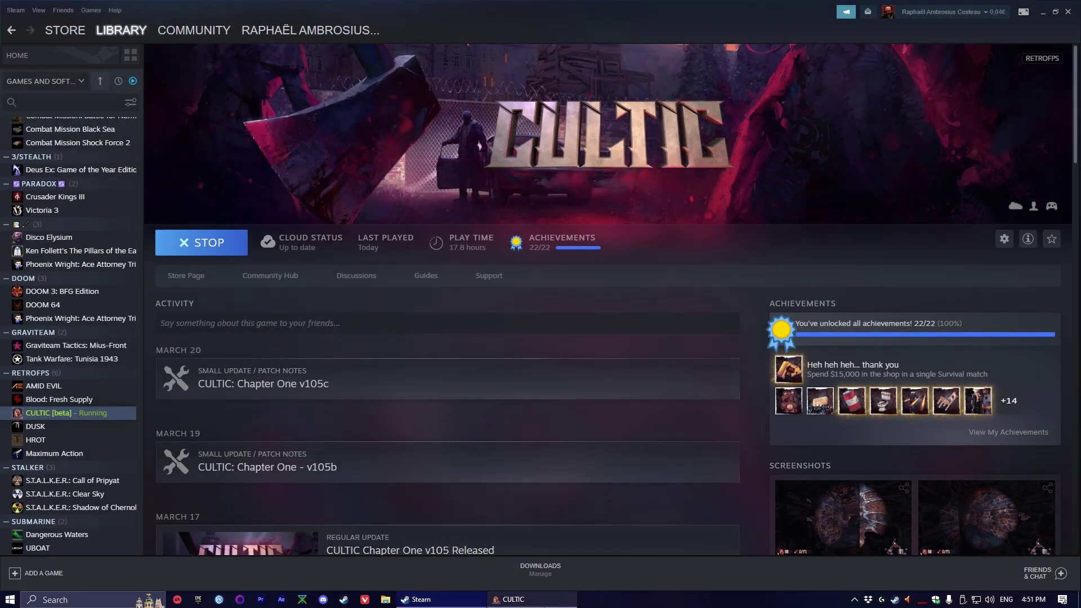
- Switch to the running CULTIC game, walk forward along the path and return to the Steam library
click(513, 599)
key(w)
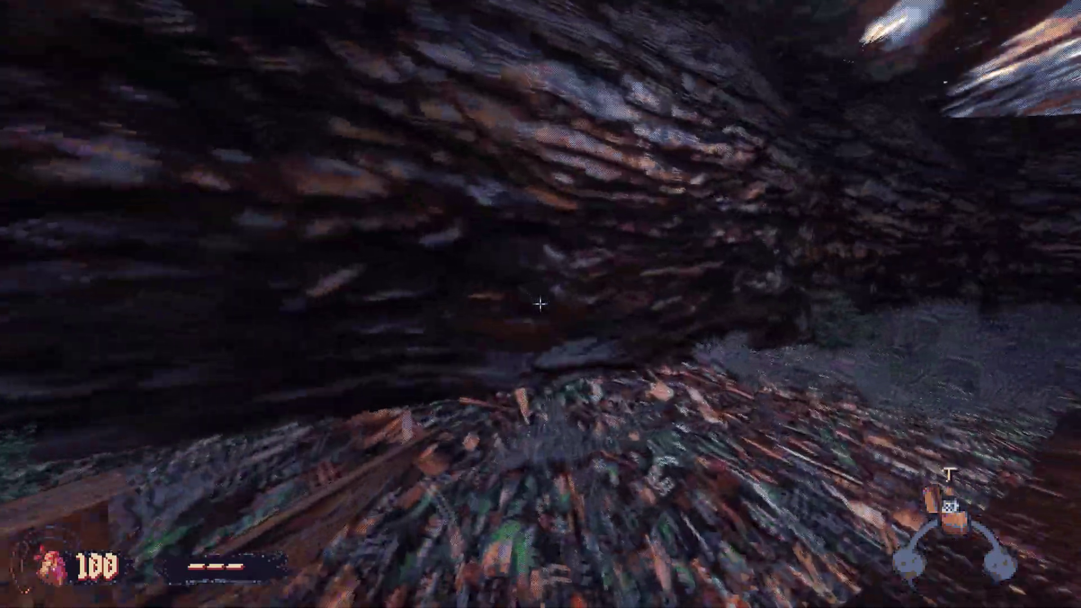
key(w)
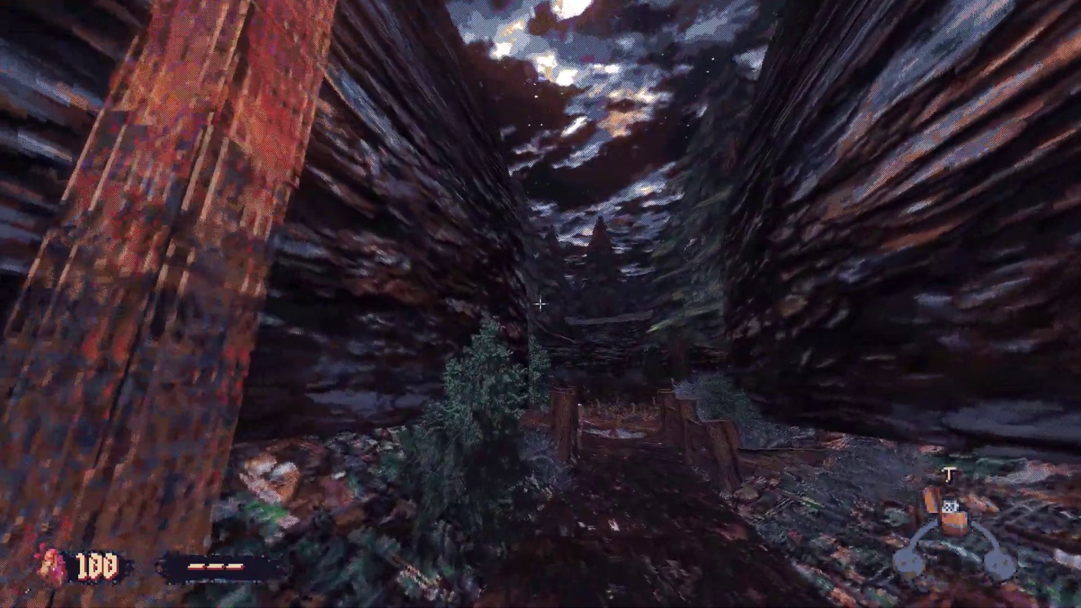
key(w)
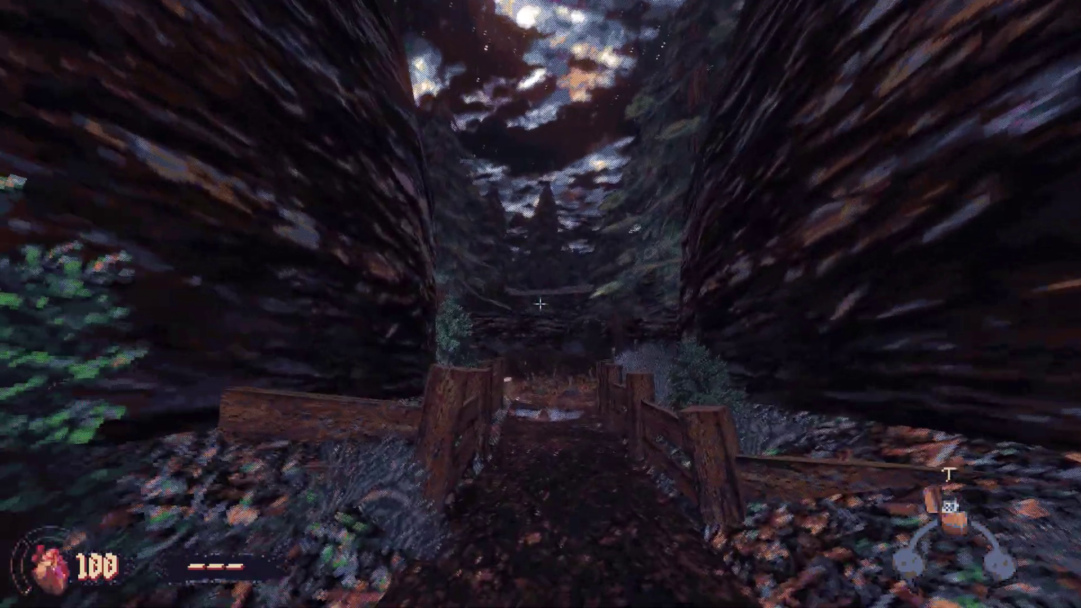
key(super)
click(421, 599)
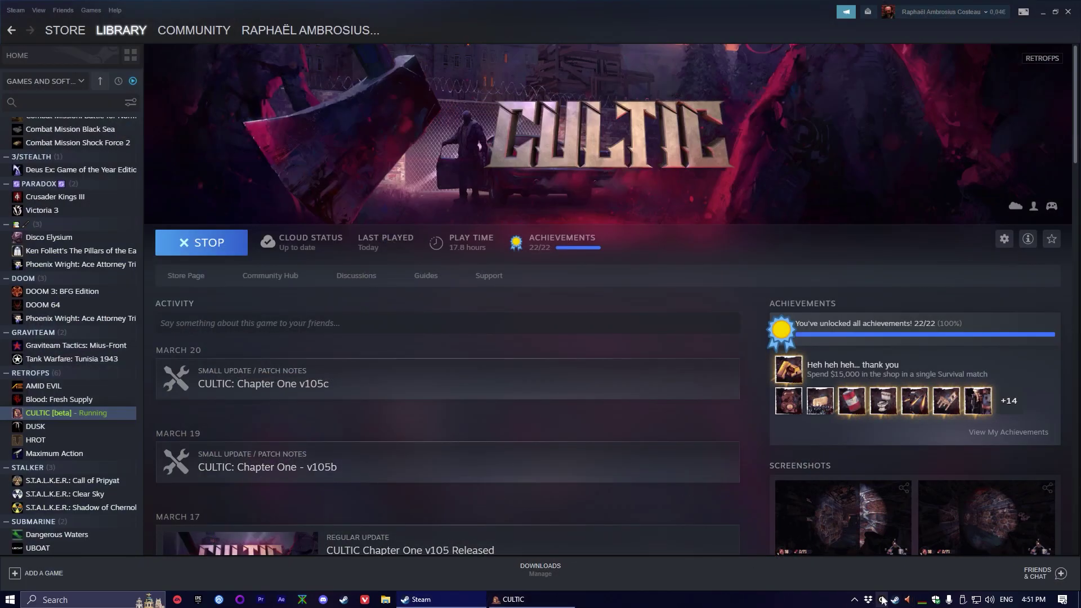
- Open System Informer's system information and examine the per-CPU usage graphs while CULTIC is running
click(921, 603)
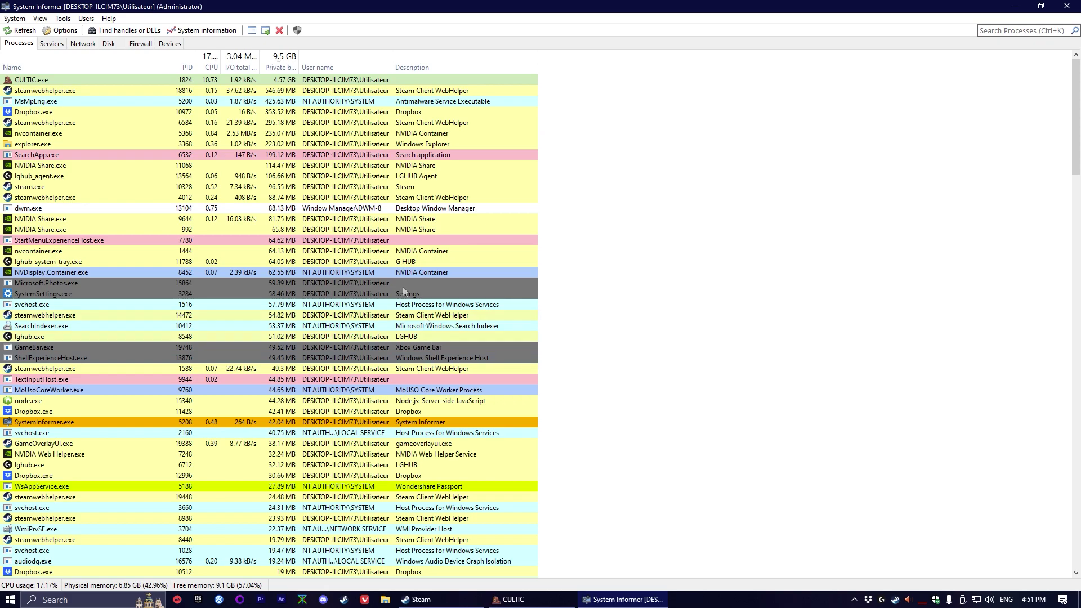
click(207, 31)
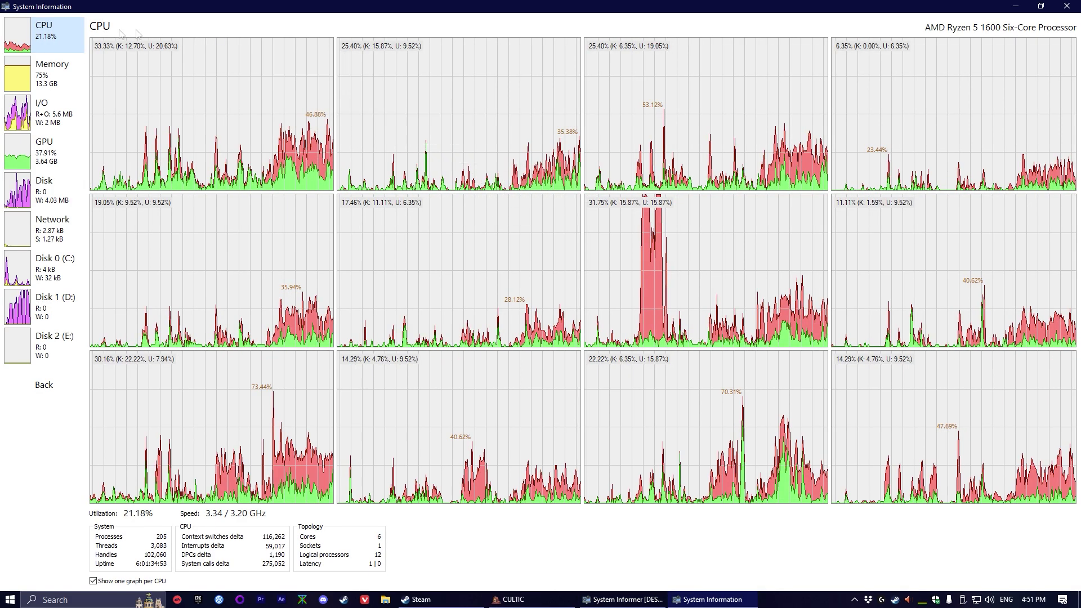
mouse_move(273, 149)
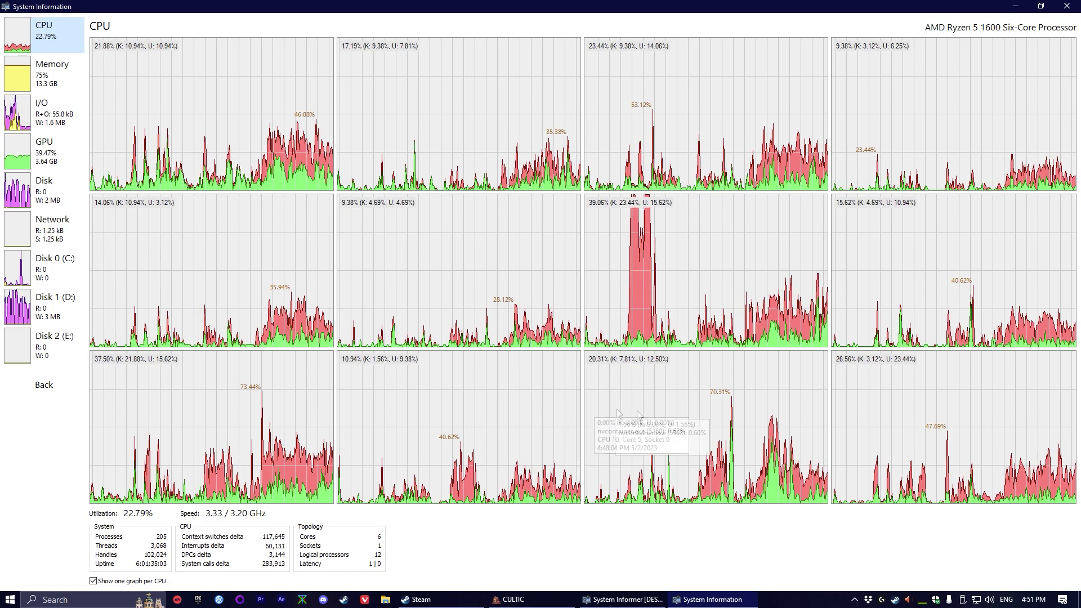
- Restrict CULTIC.exe's CPU affinity to CPU 0 only and save that affinity setting for CULTIC.exe
key(alt+Tab)
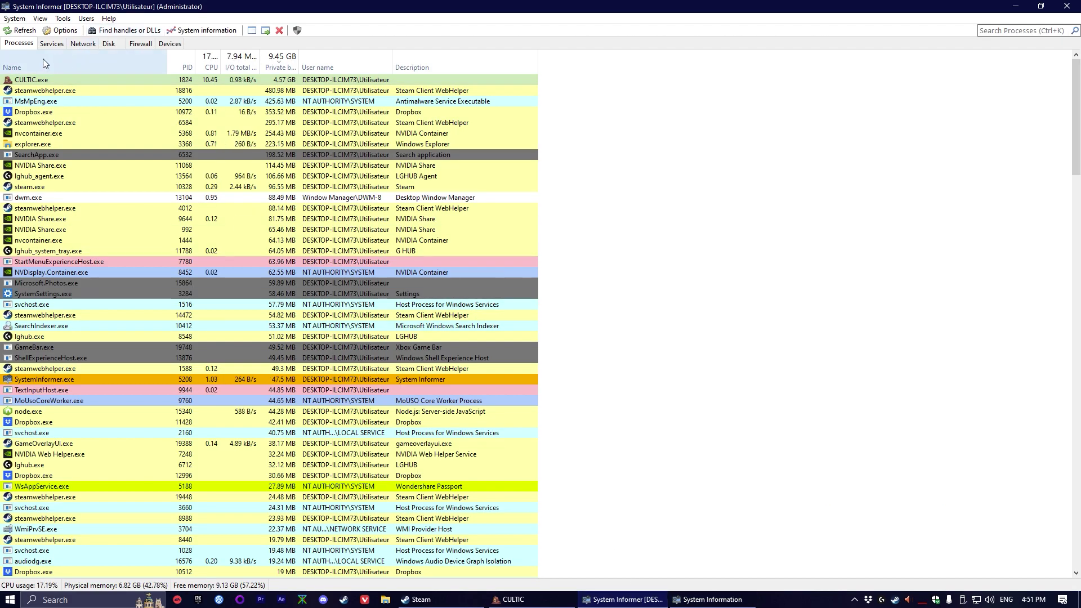
right_click(55, 81)
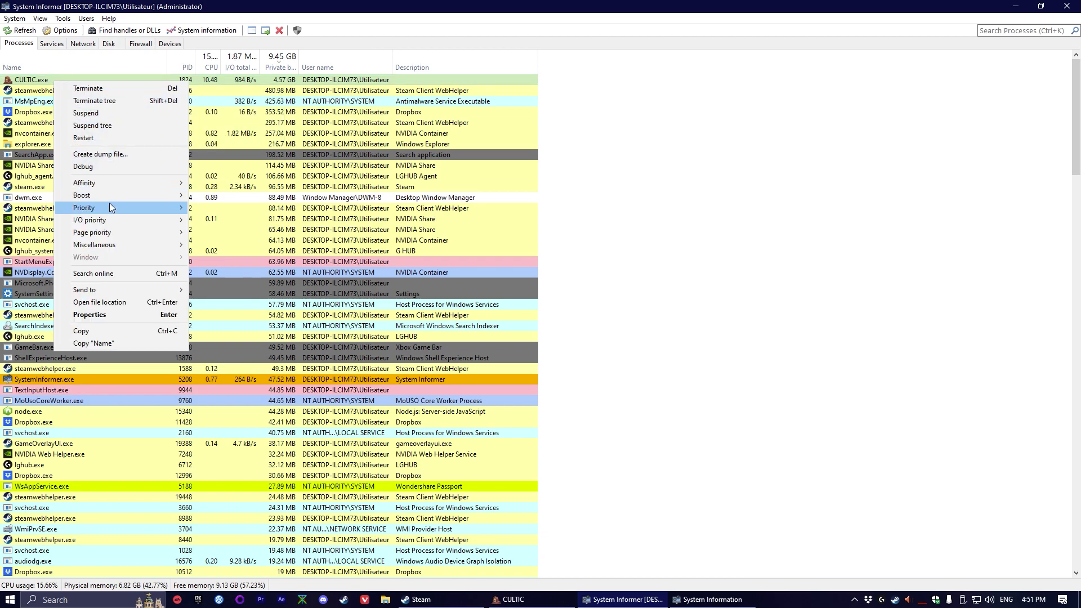
mouse_move(112, 183)
click(251, 183)
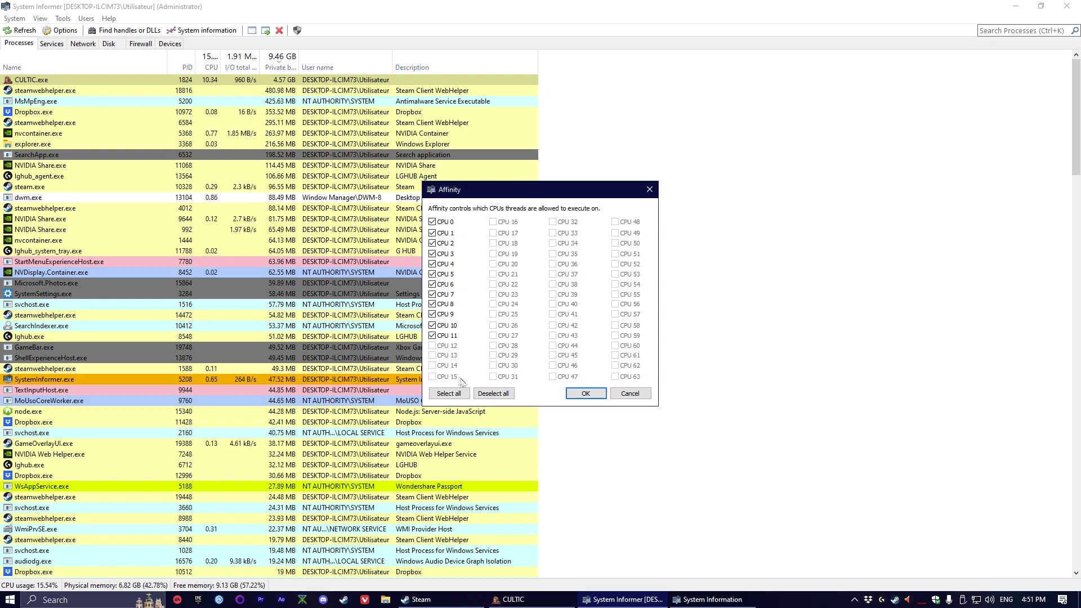
click(484, 397)
click(432, 222)
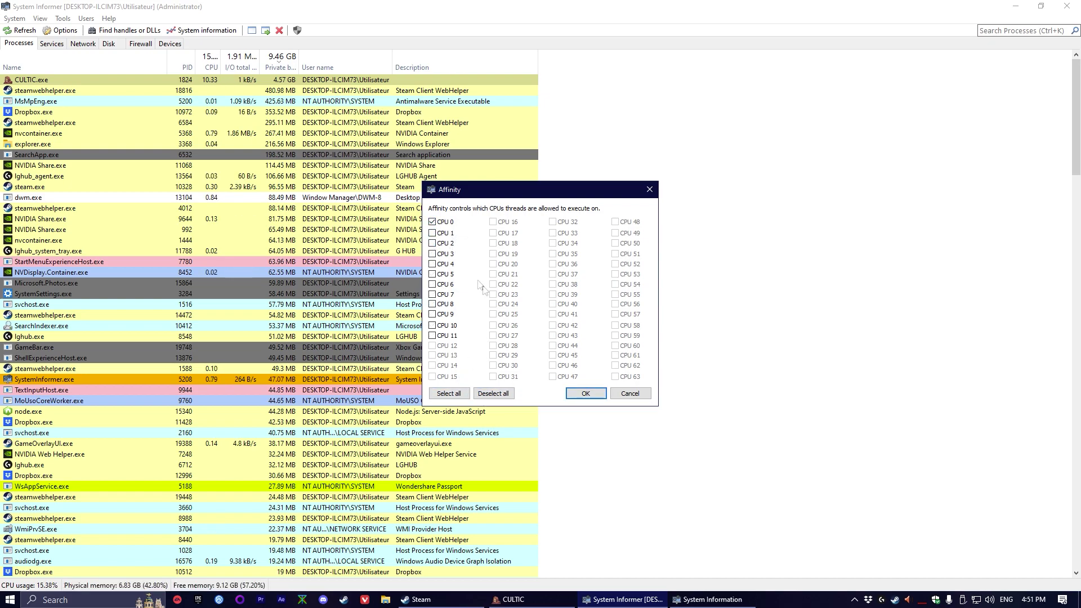
click(583, 393)
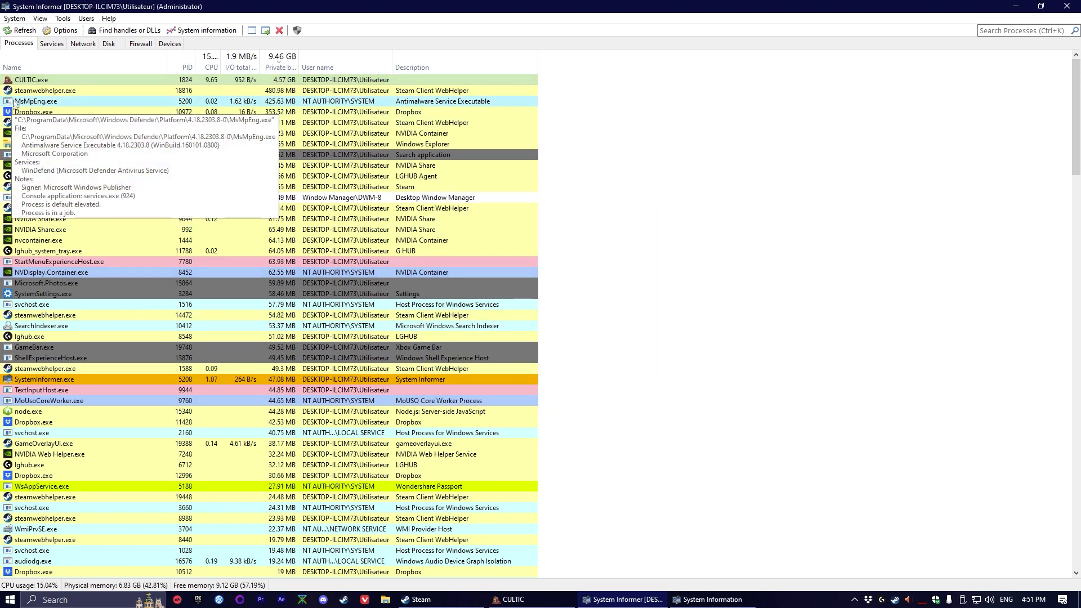
right_click(31, 80)
mouse_move(99, 176)
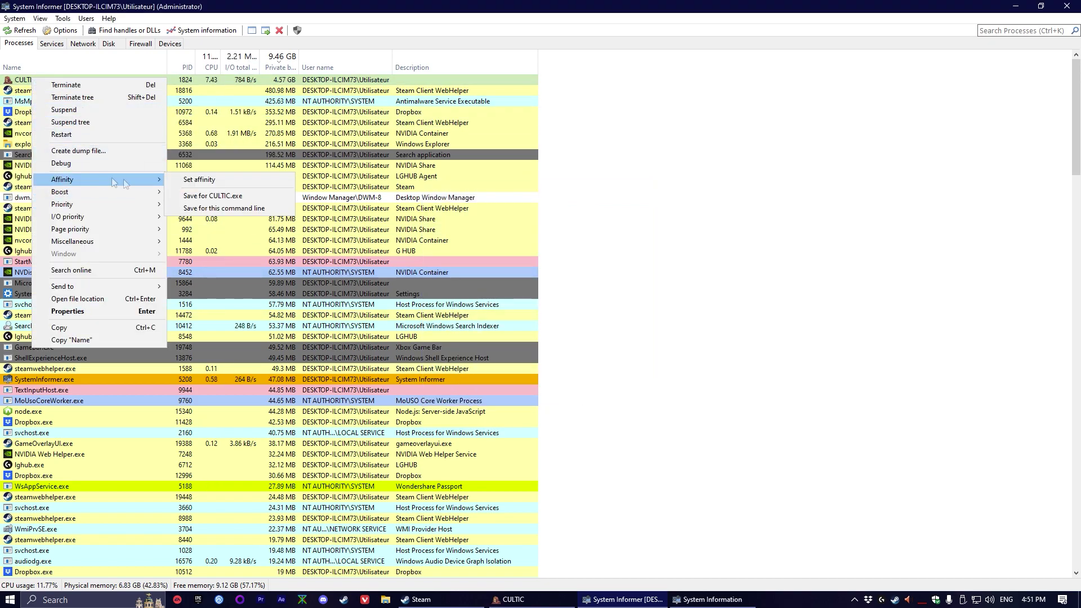
click(212, 196)
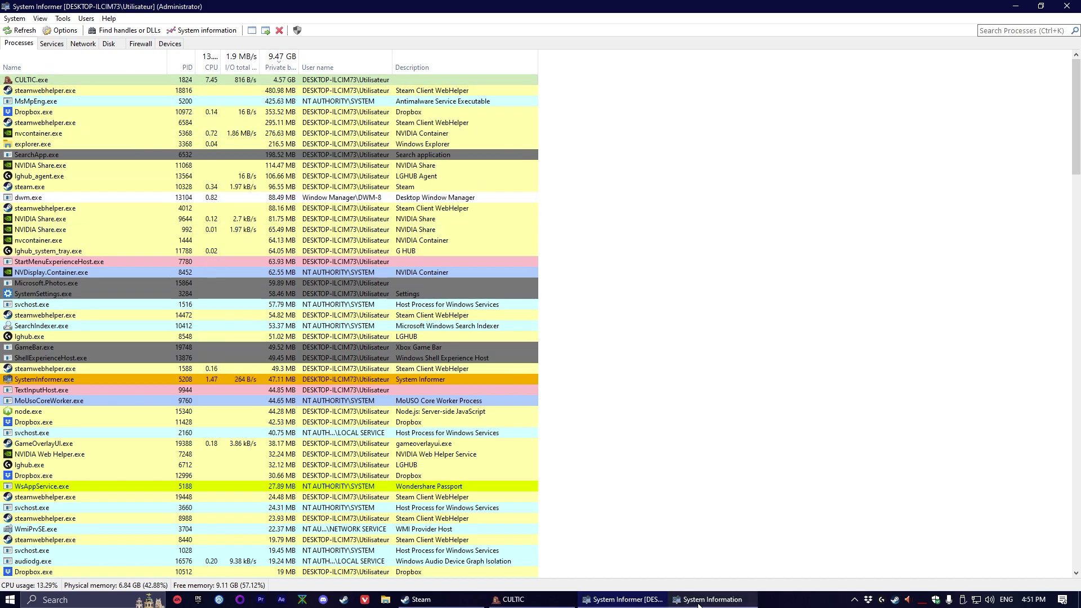
- Examine the per-CPU usage graphs under the restricted affinity, check the running CULTIC game and return to the process list
click(731, 599)
mouse_move(330, 119)
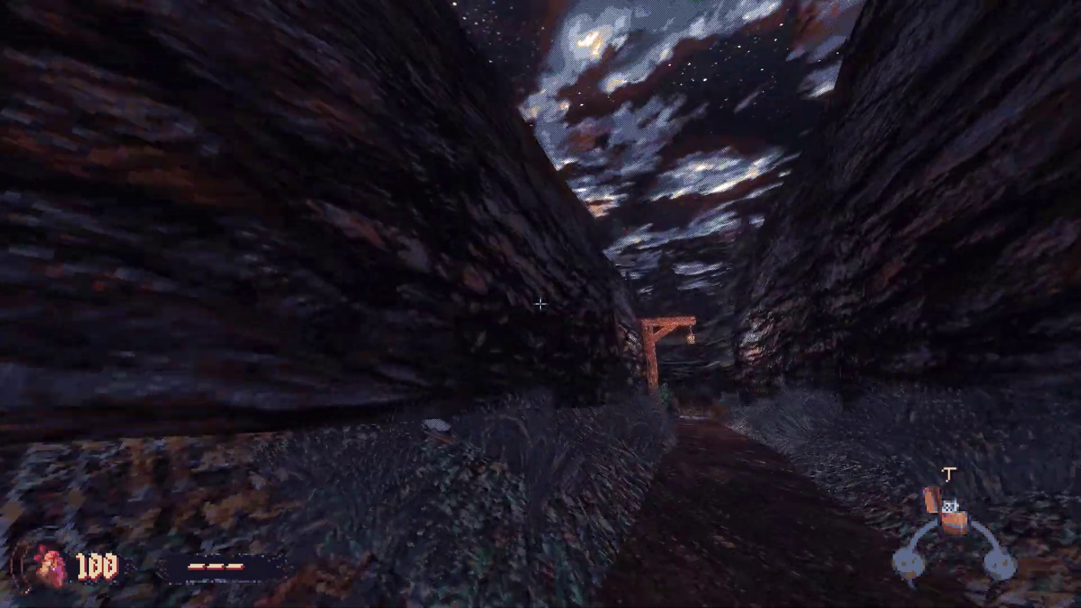
key(super)
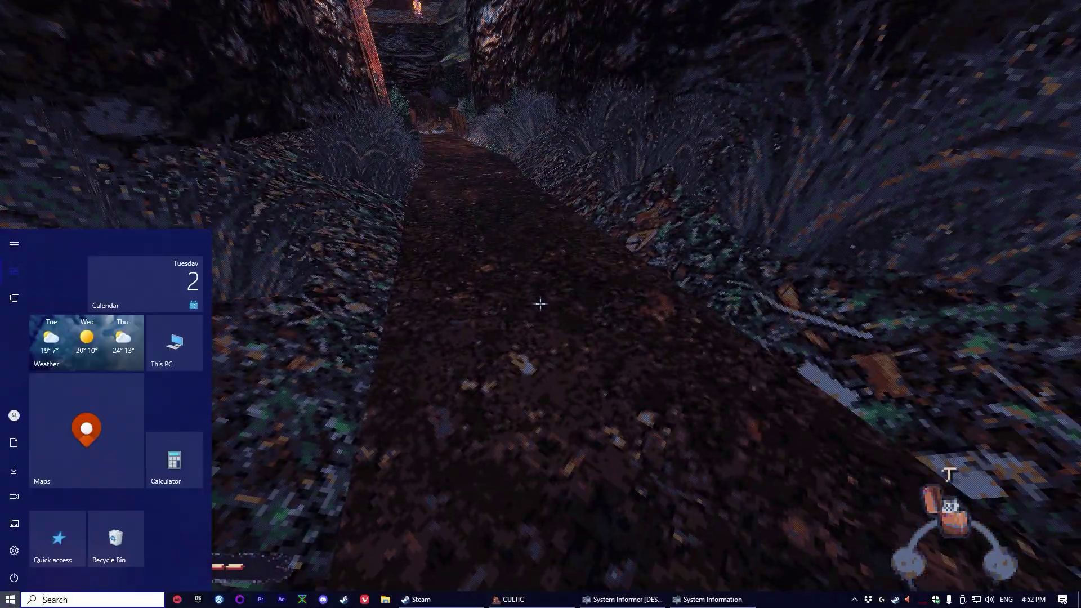
click(711, 599)
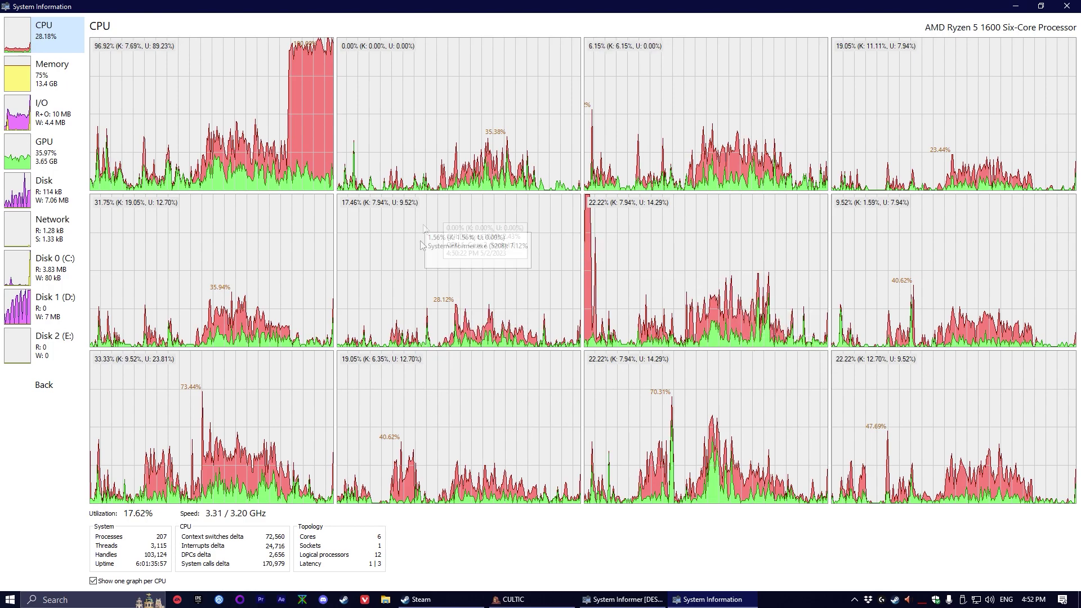
click(1066, 6)
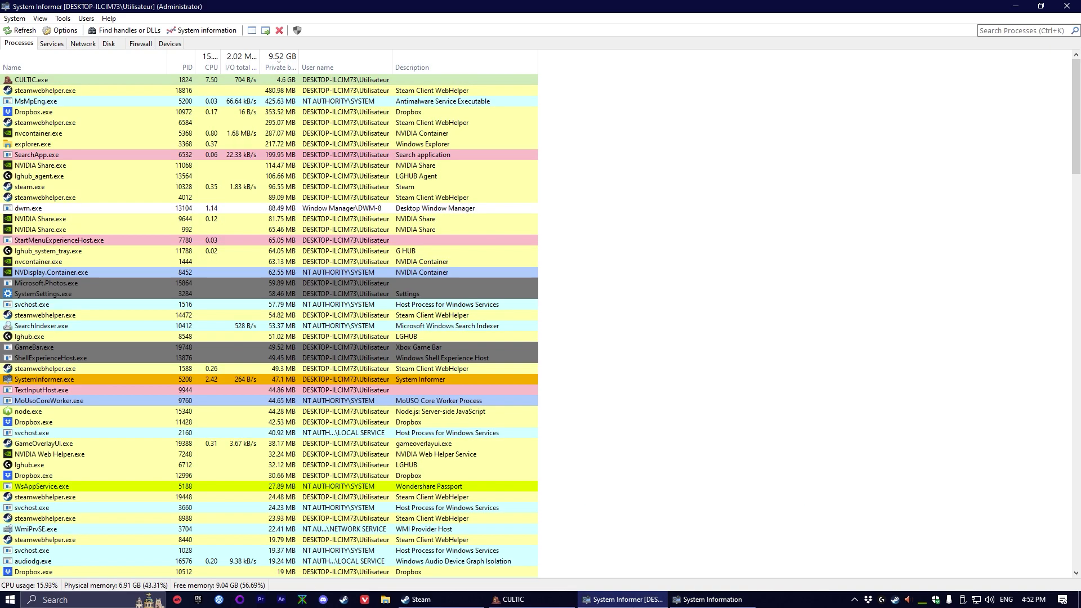
- Set CULTIC.exe's affinity to allow all available processors, CPU 0 through CPU 11
right_click(27, 79)
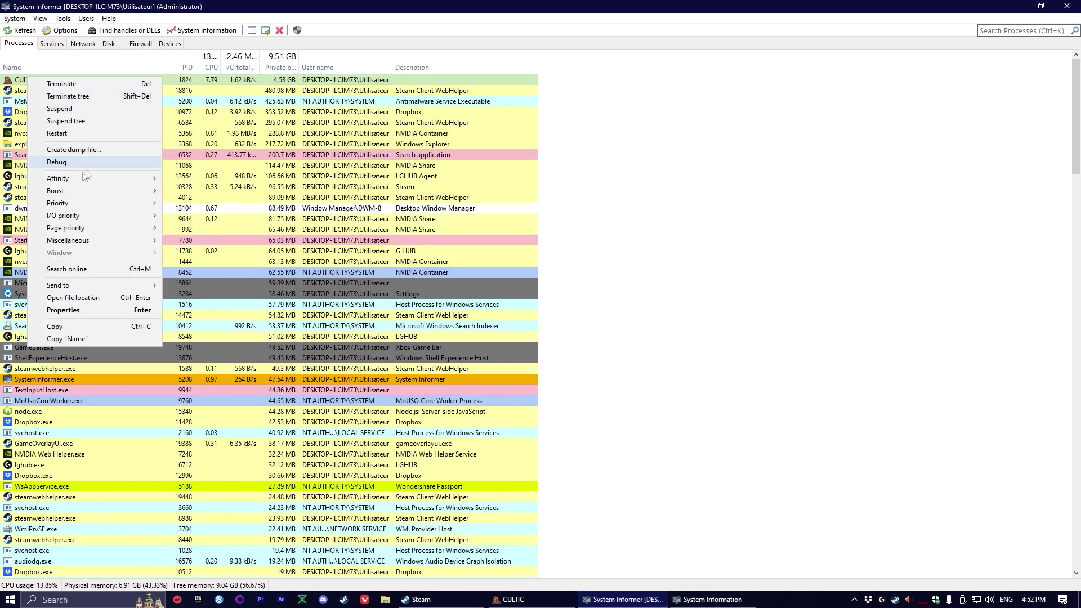
mouse_move(91, 178)
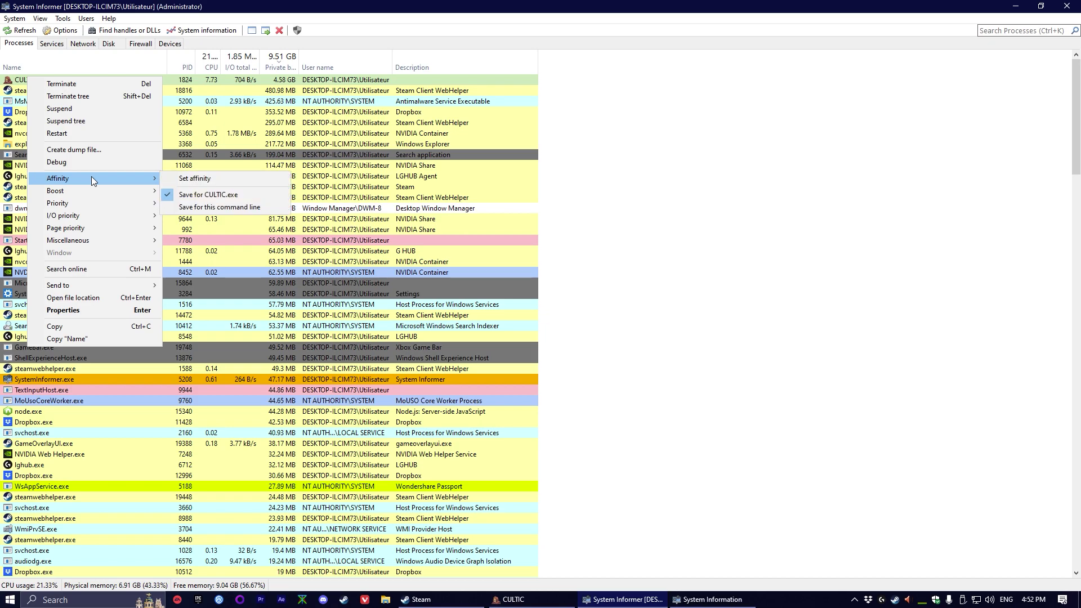
click(195, 179)
key(shift+Tab)
key(space)
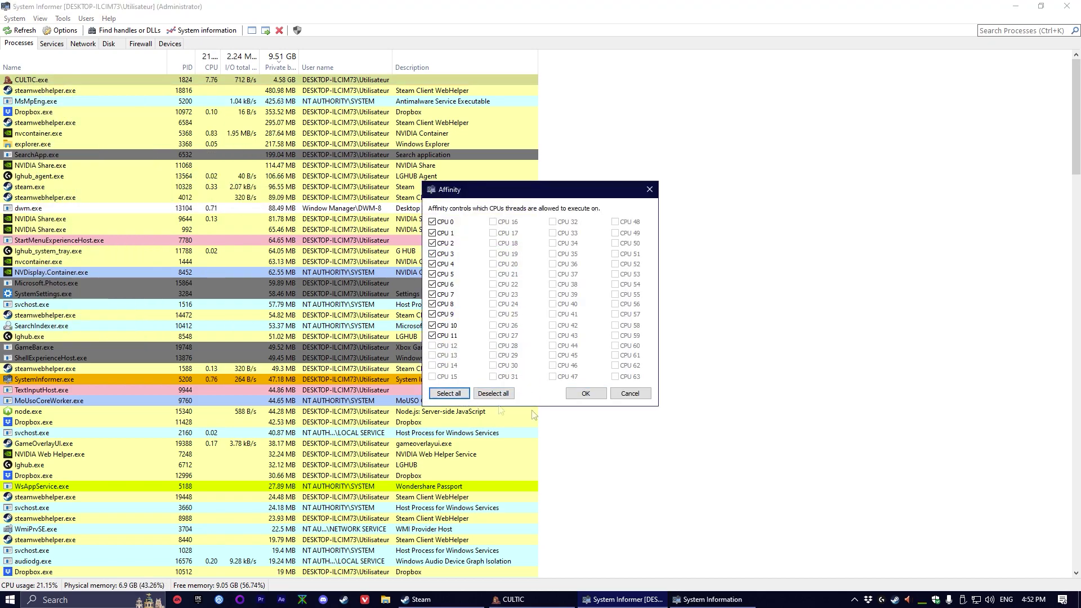
click(604, 399)
- Set CULTIC.exe's process priority to High and save that priority for CULTIC.exe
right_click(15, 83)
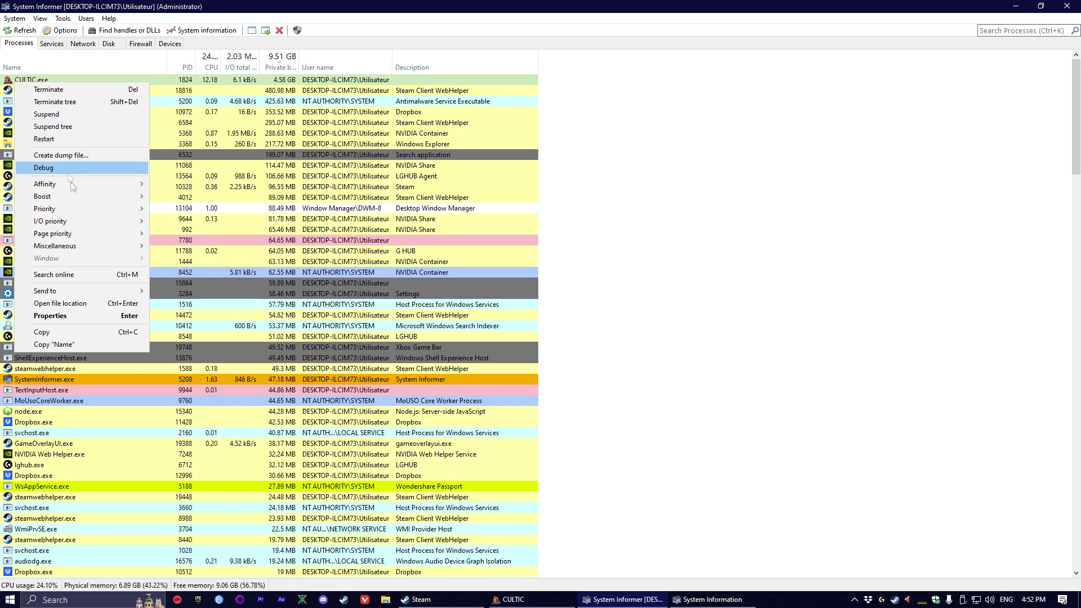
key(Escape)
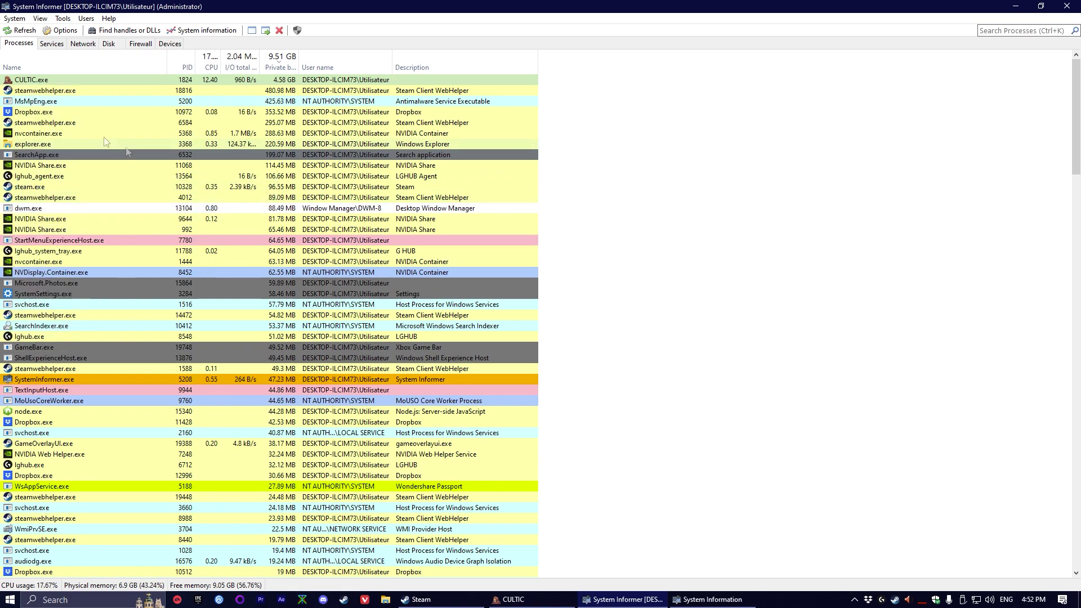
right_click(38, 85)
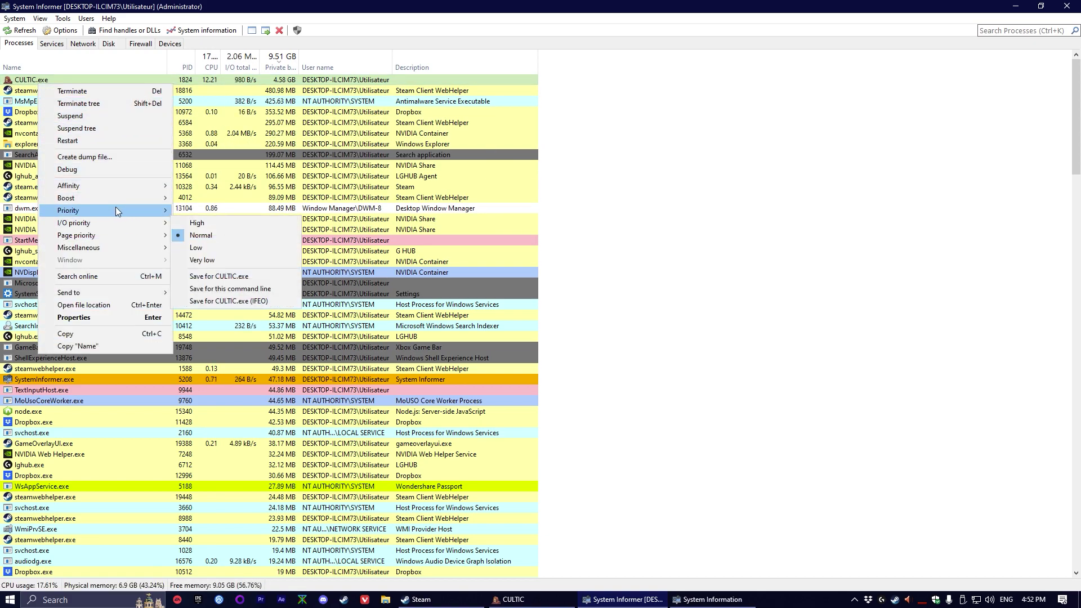
mouse_move(123, 211)
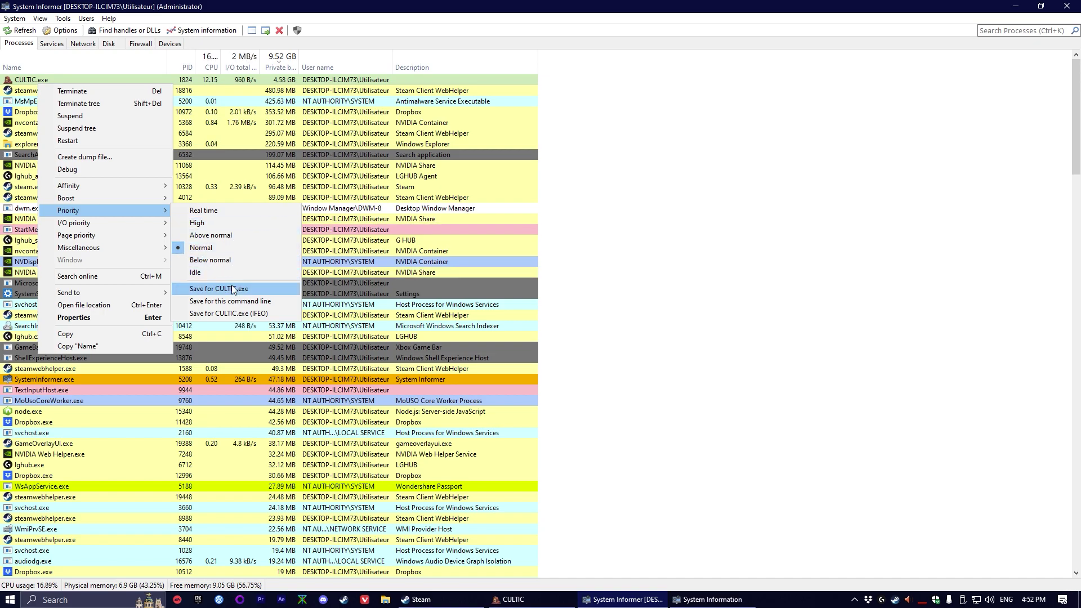
click(215, 224)
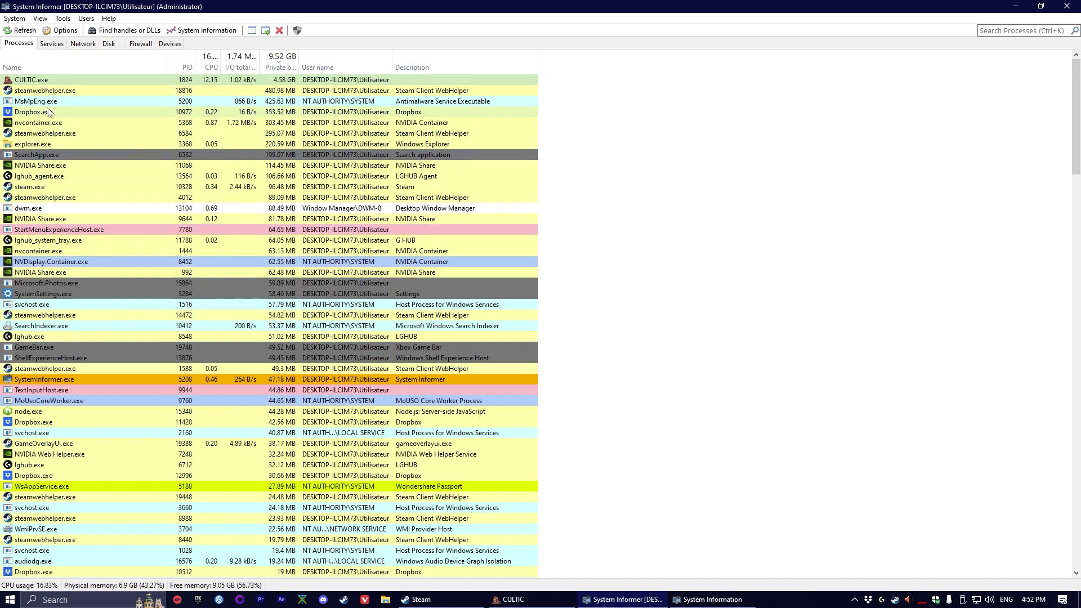
right_click(38, 82)
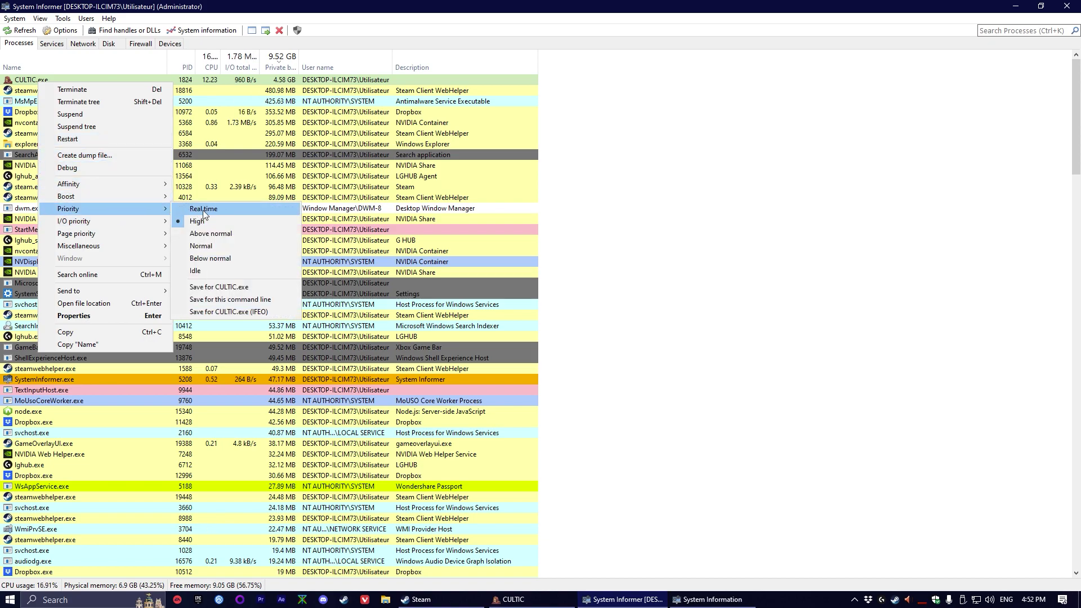
click(251, 288)
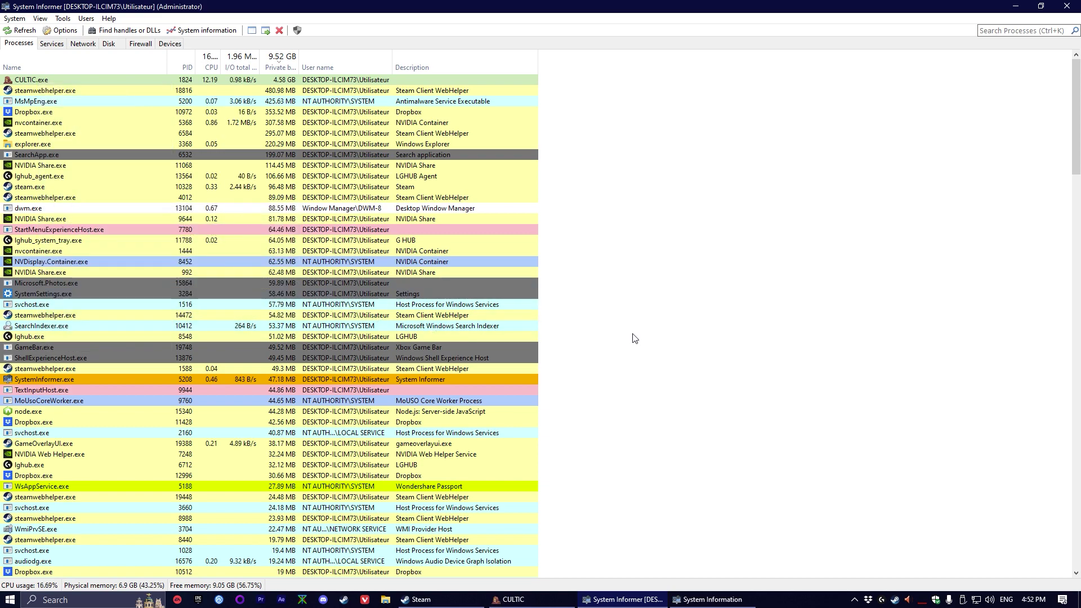
- Switch to CULTIC, quit it to the desktop and relaunch it from the Steam library
click(510, 598)
key(Escape)
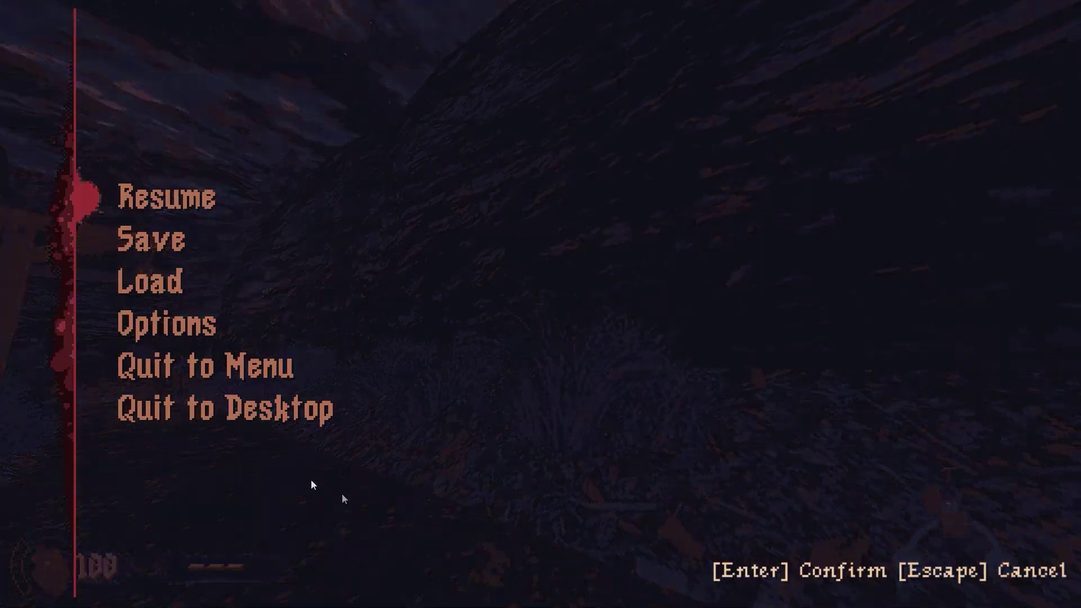
click(254, 407)
click(187, 366)
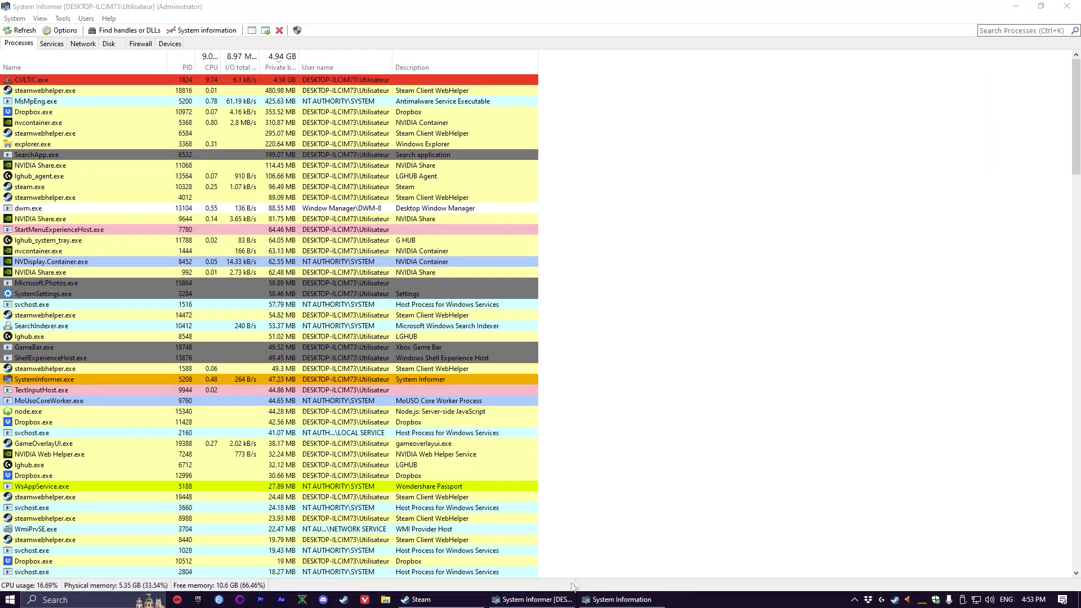
click(420, 599)
click(190, 253)
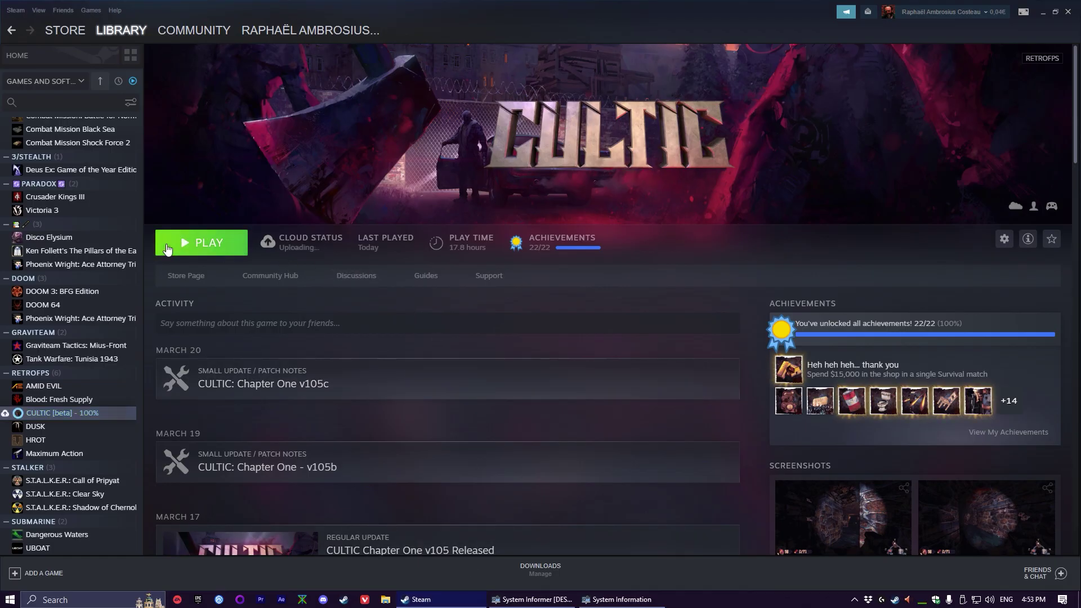
- Close the System Information window and check which priority the relaunched CULTIC.exe process has in the process list
click(655, 600)
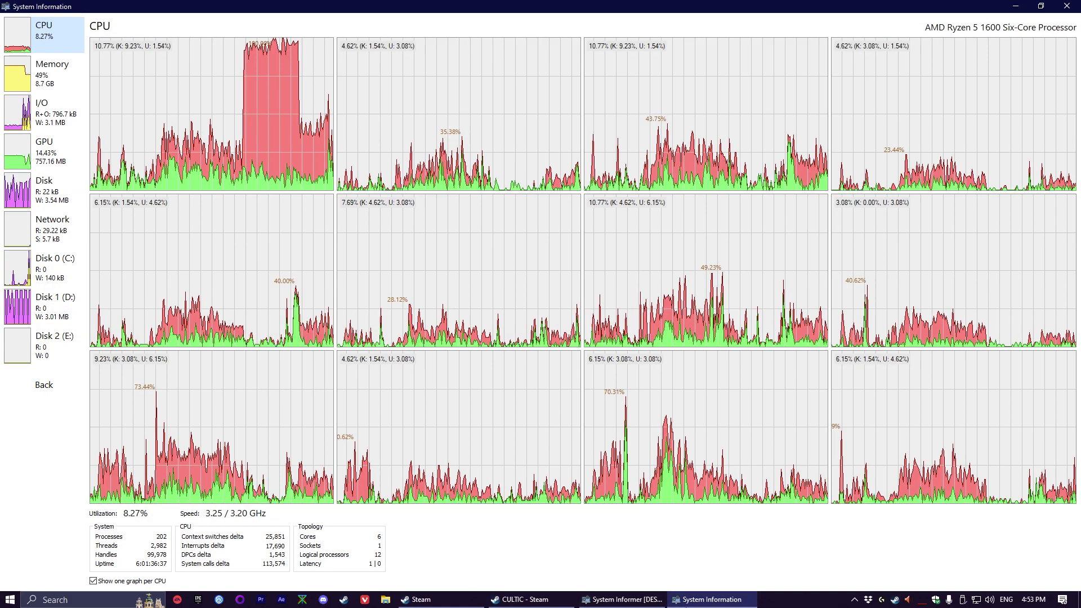
click(1067, 6)
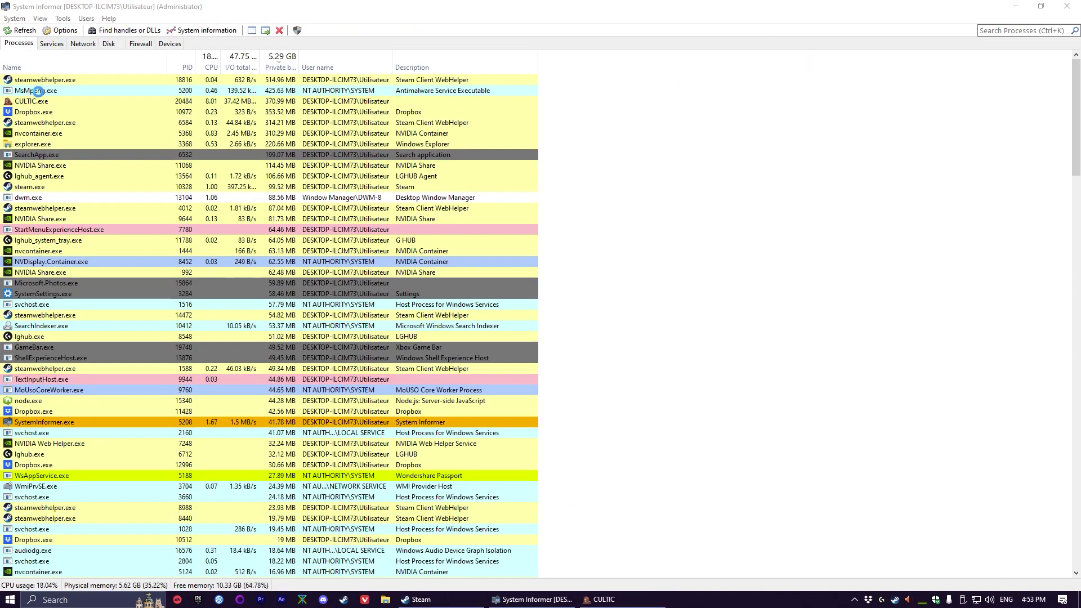
key(super)
key(Escape)
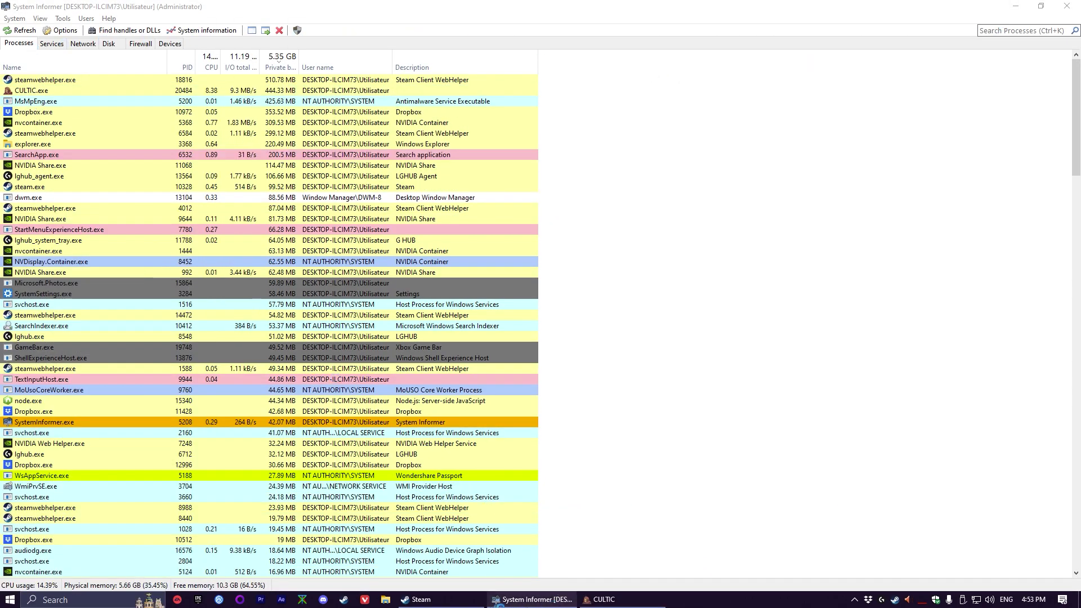
click(542, 601)
right_click(27, 91)
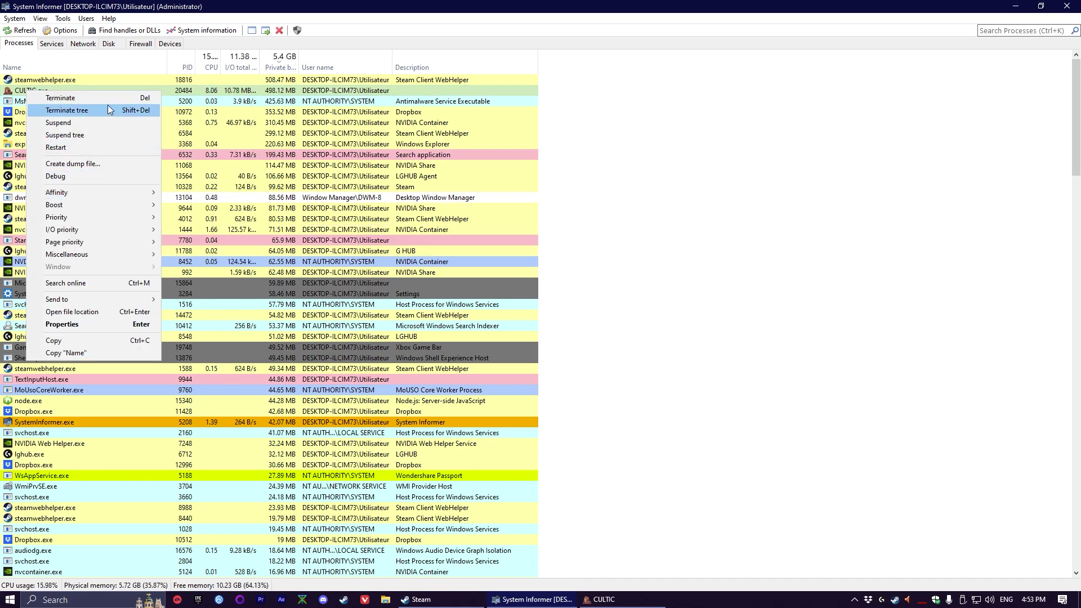
mouse_move(96, 218)
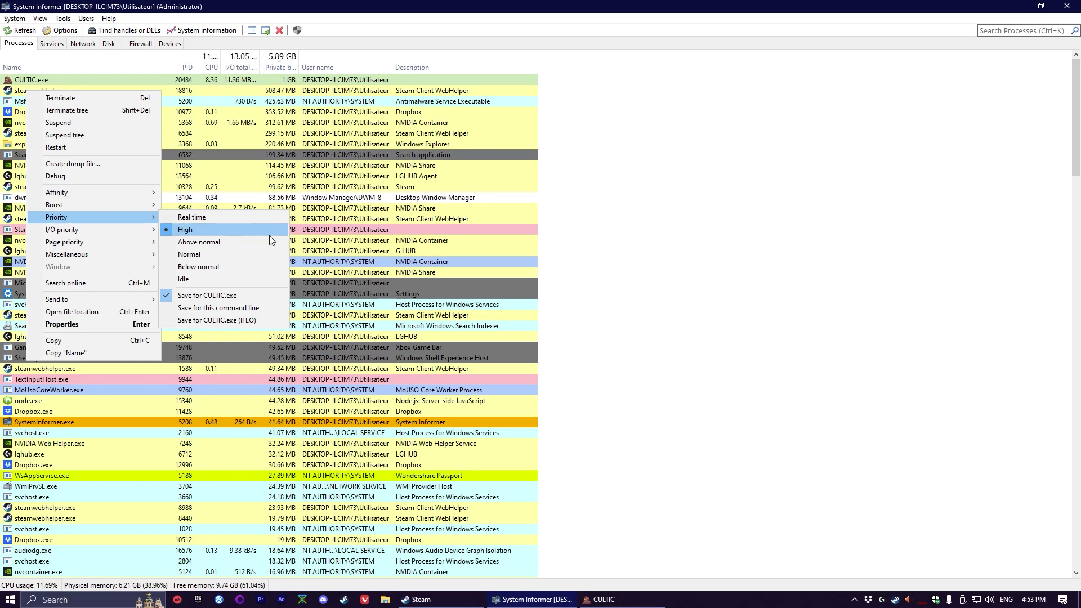
click(640, 322)
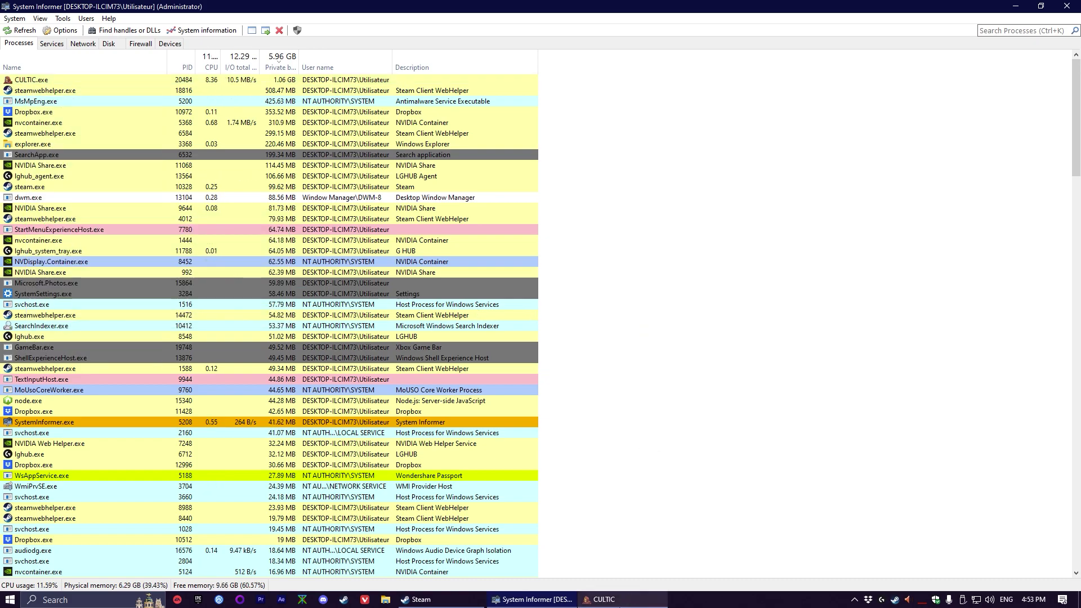